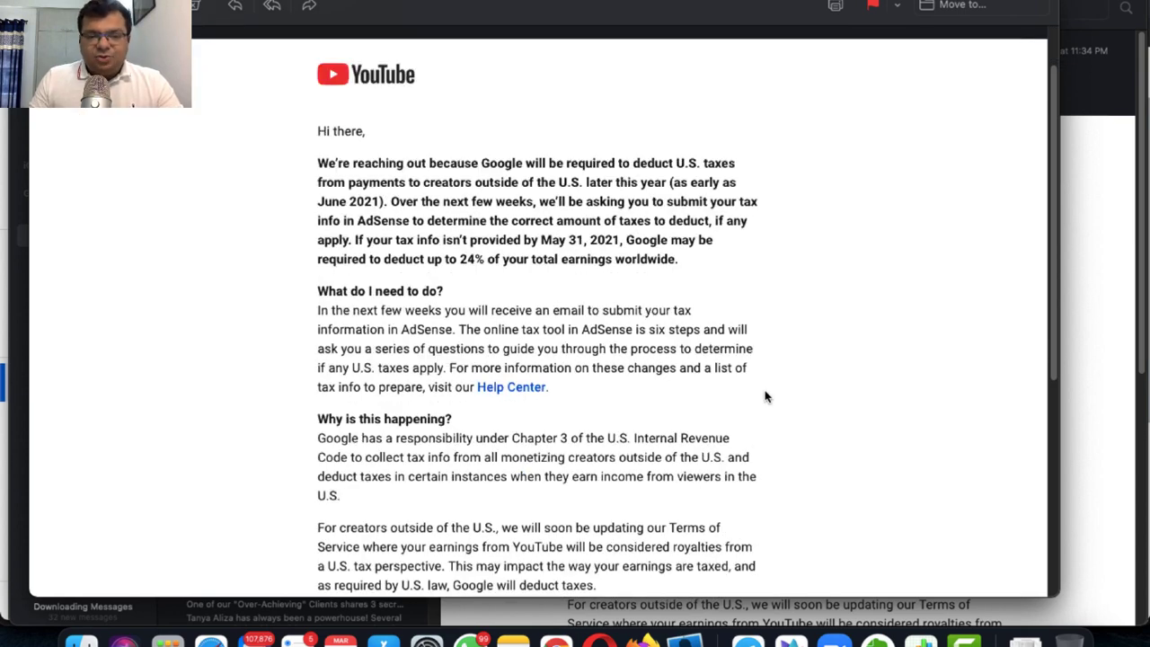
Highlight the May 31, 2021 deadline and the 24% withholding phrase in the YouTube tax email
left_click_drag(540, 239, 619, 239)
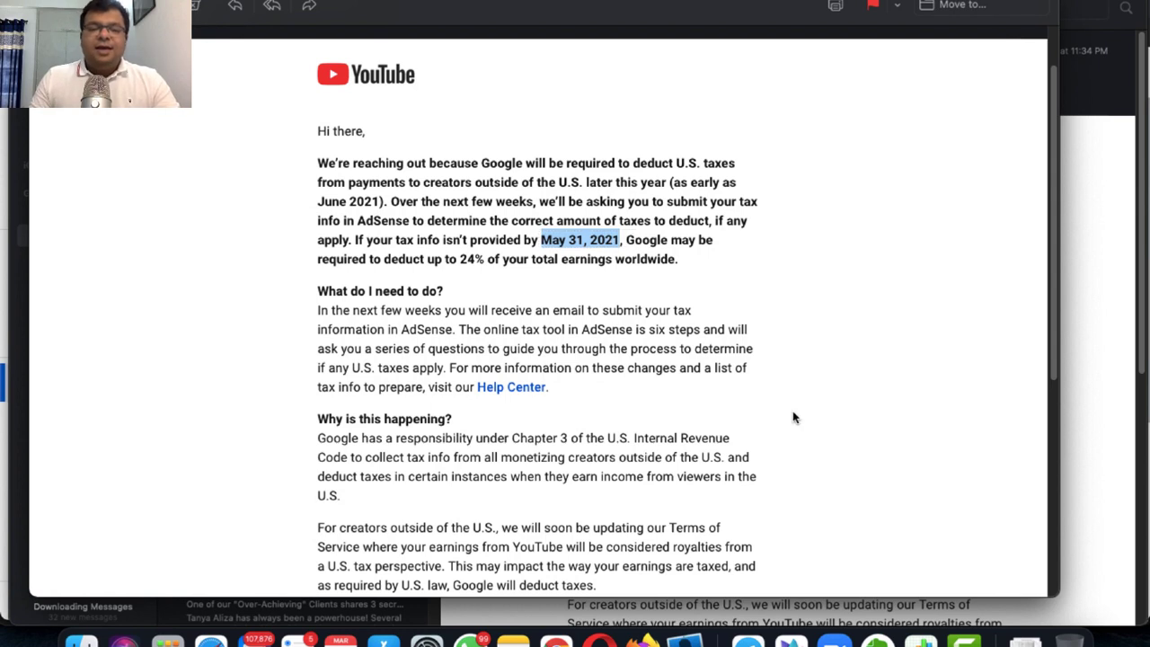
left_click(796, 392)
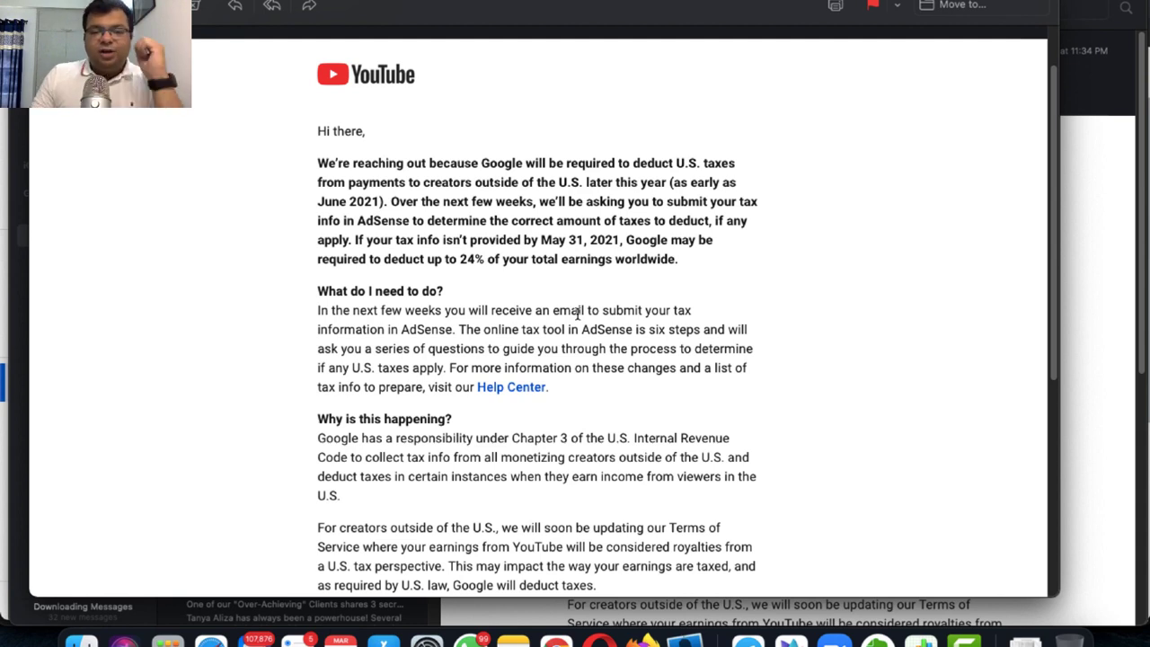
left_click_drag(461, 260, 675, 260)
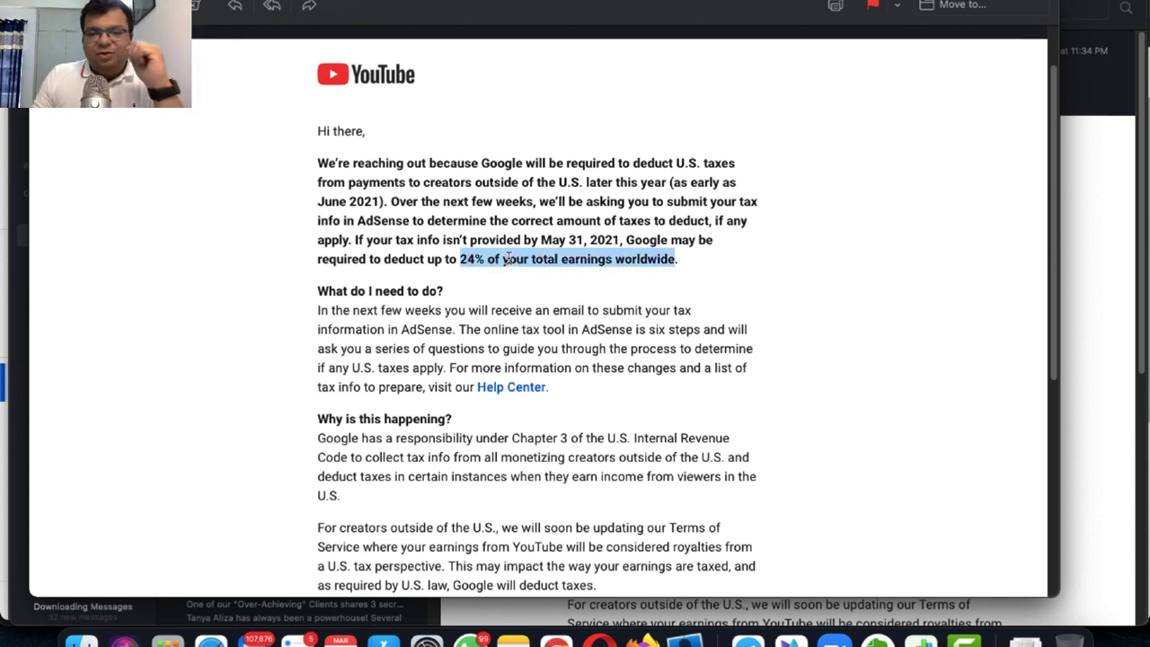
left_click(623, 331)
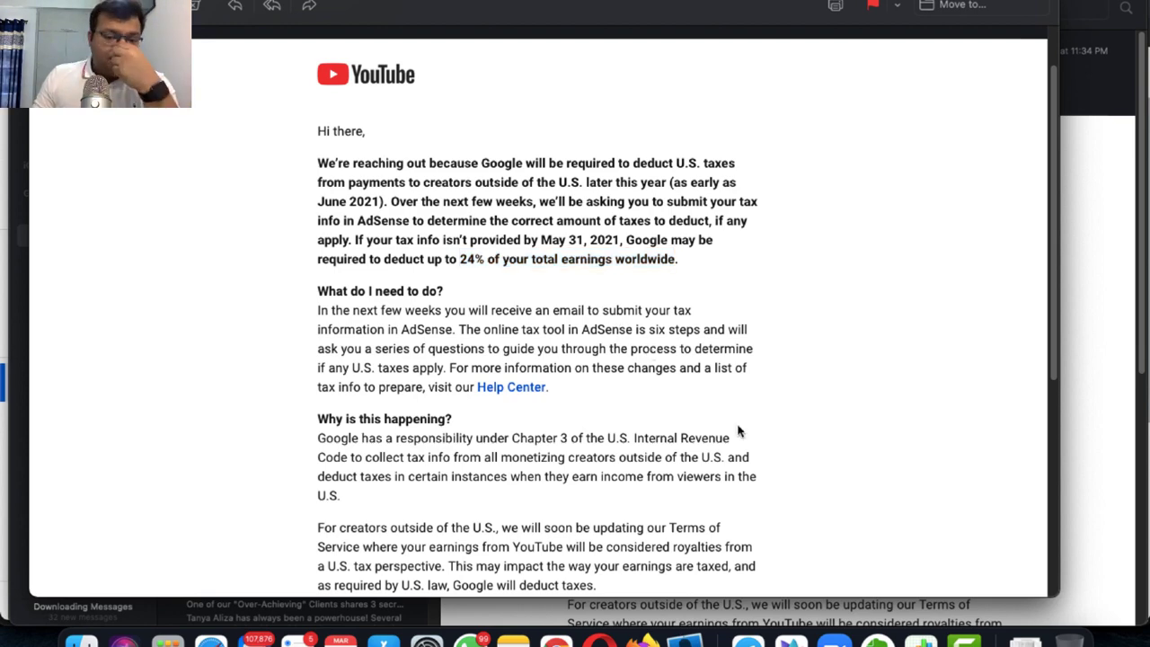
scroll(757, 454, "down", 5)
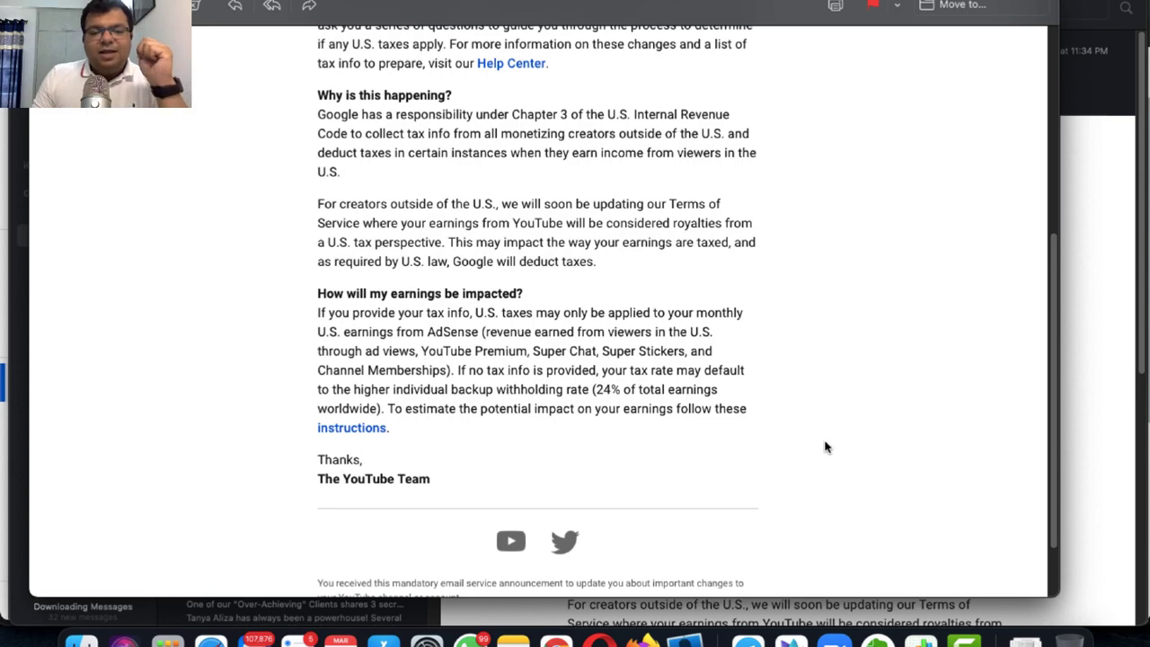
scroll(826, 447, "up", 6)
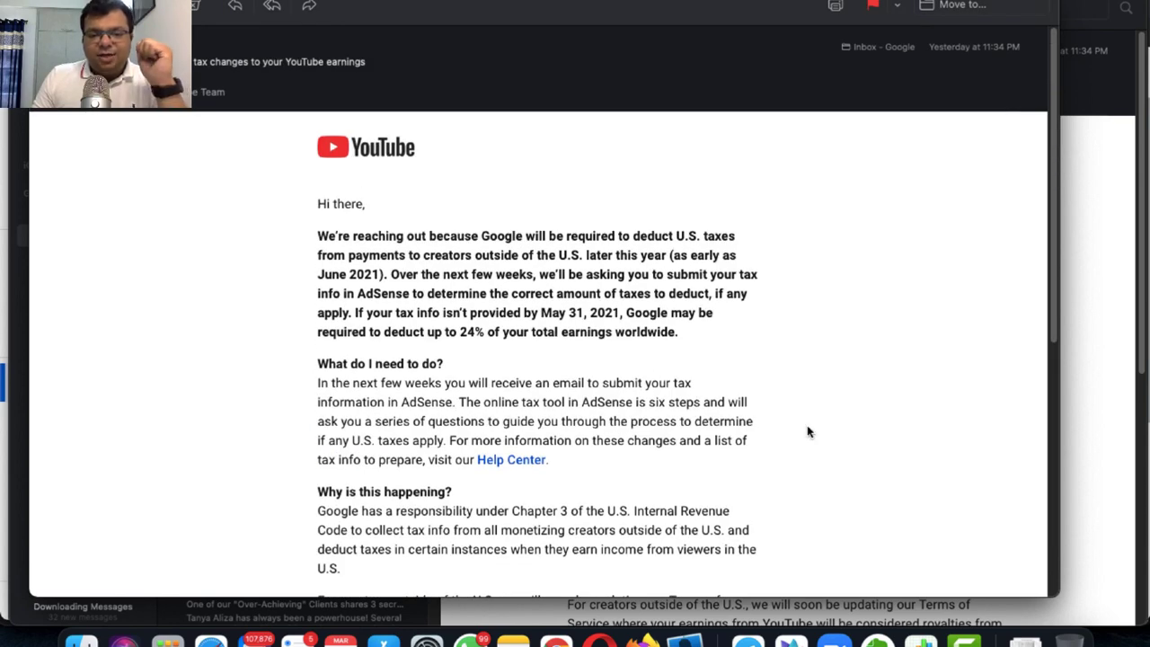
Reselect the 24% of earnings withholding sentence, then switch to AdSense Payments in Chrome
left_click_drag(460, 331, 807, 334)
left_click(728, 344)
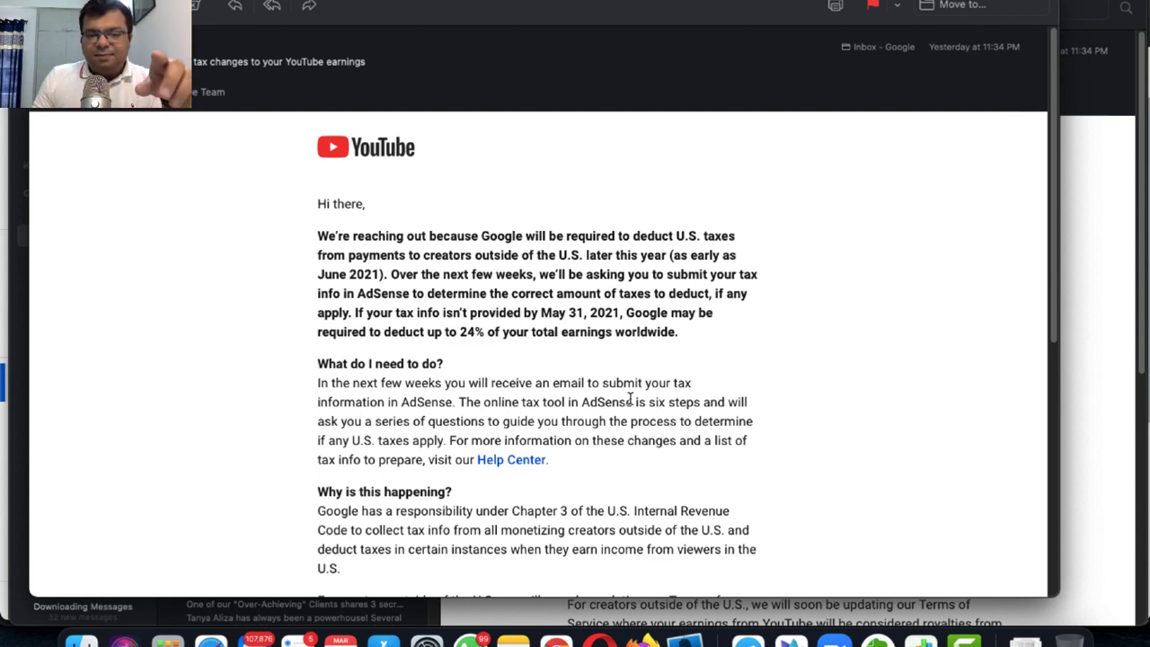
left_click_drag(460, 331, 687, 335)
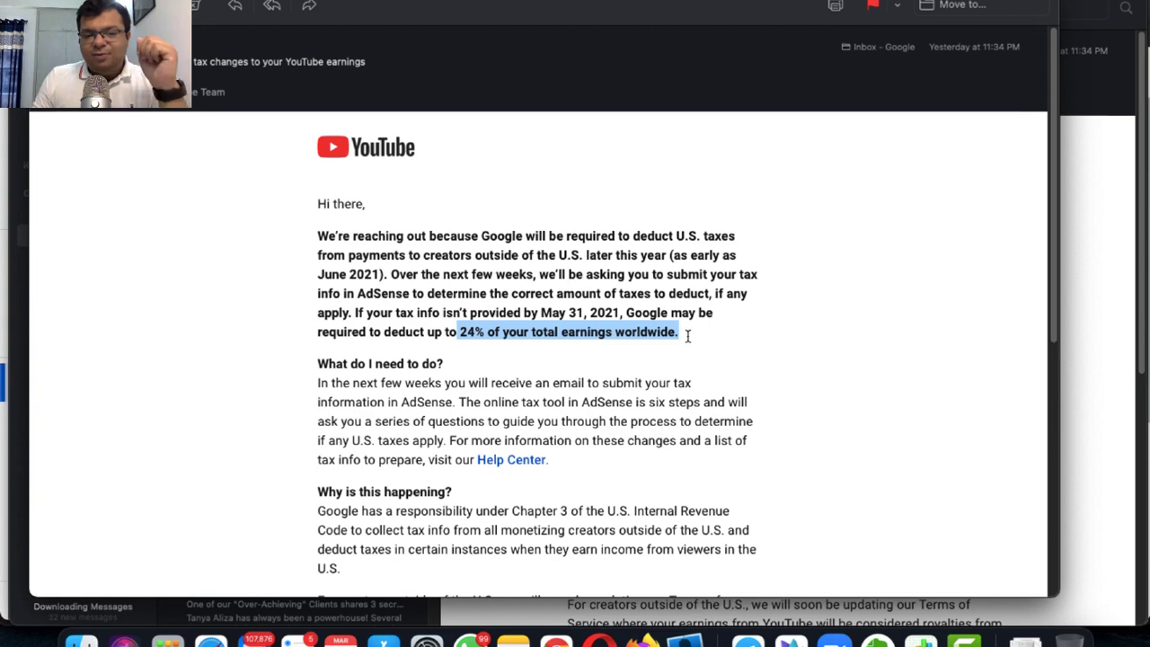
left_click(714, 388)
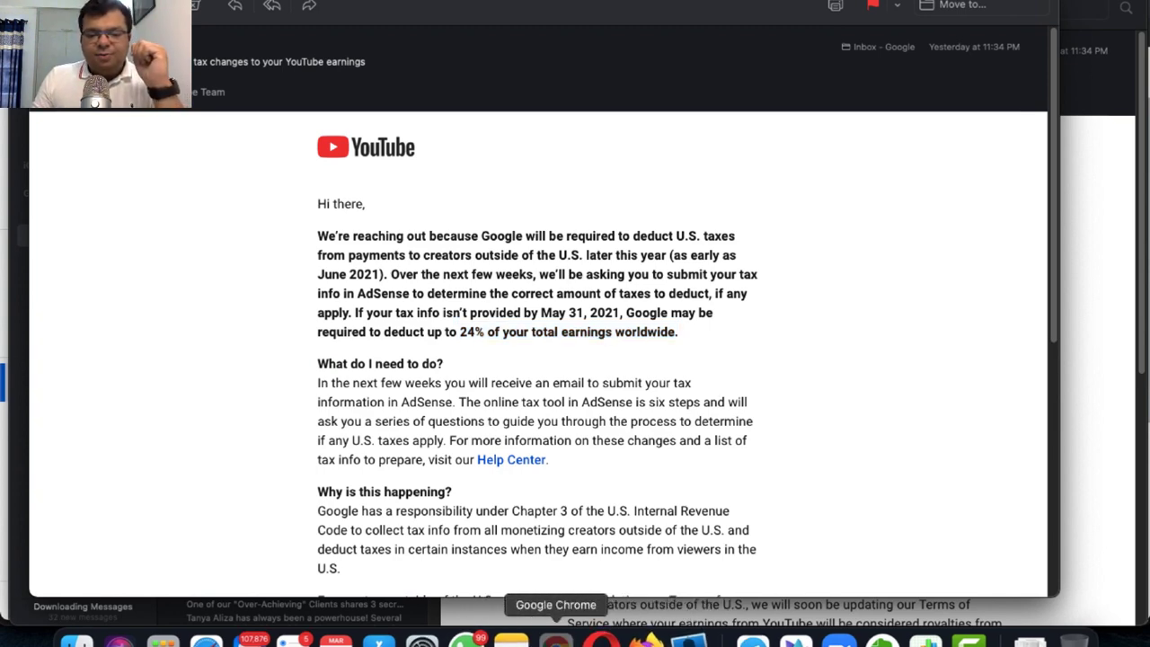
left_click(556, 640)
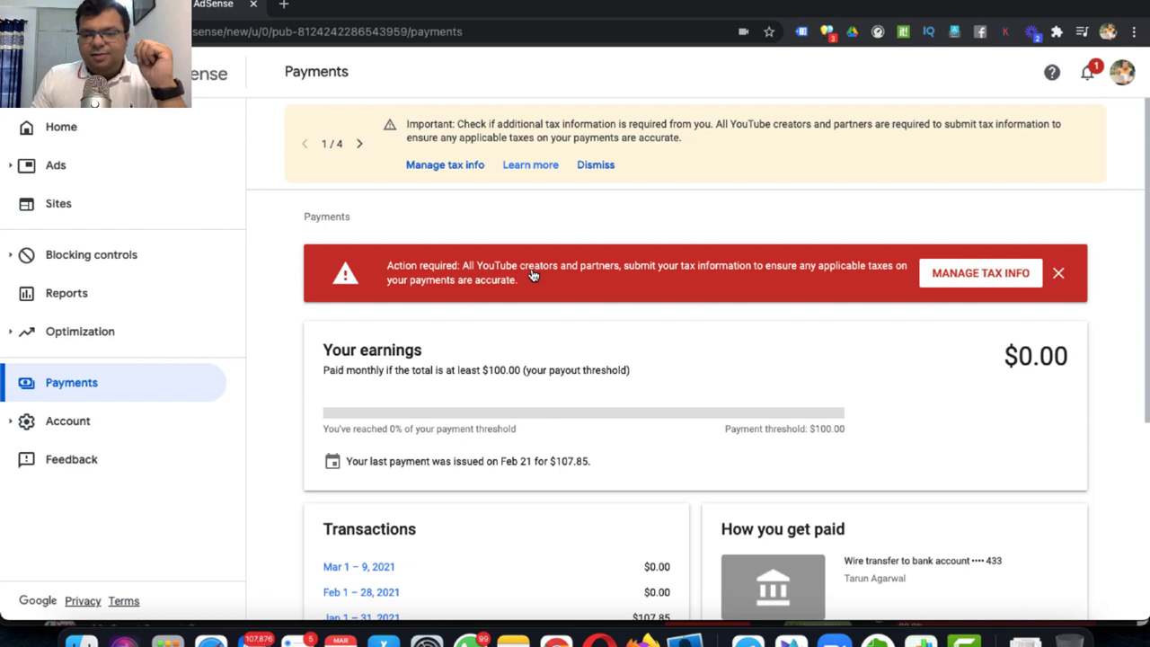
Go from the Payments banner to Manage tax info and start adding United States tax info
left_click(975, 275)
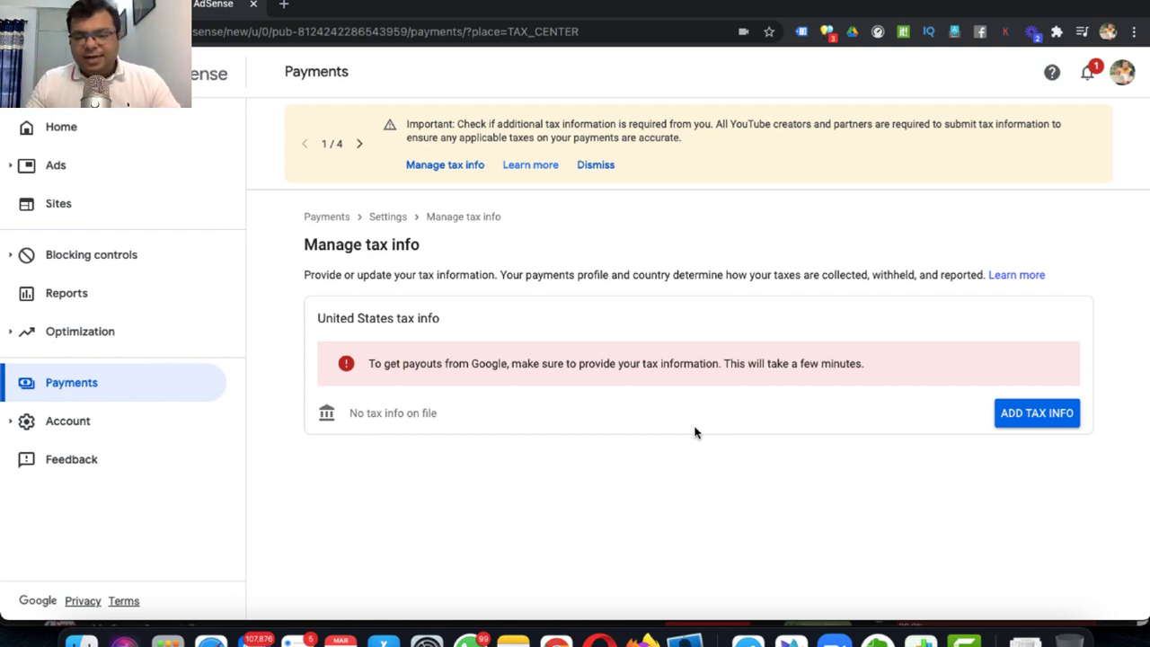
left_click(1024, 413)
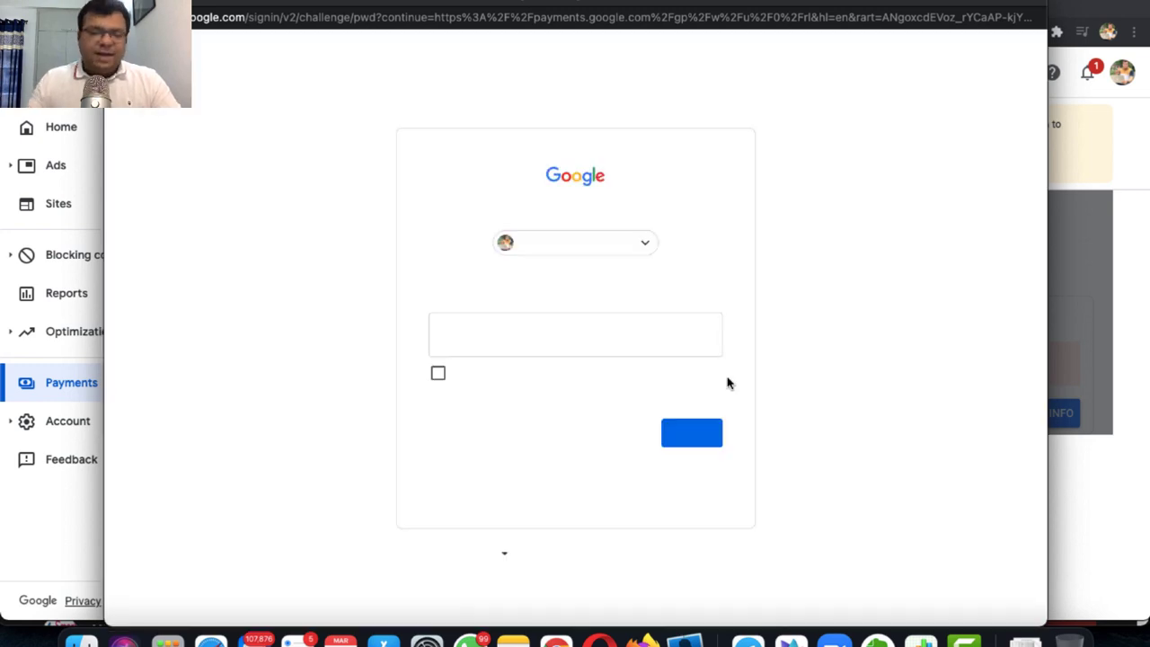
Enter the account password in the Google verification prompt and submit it
left_click(540, 335)
type("••")
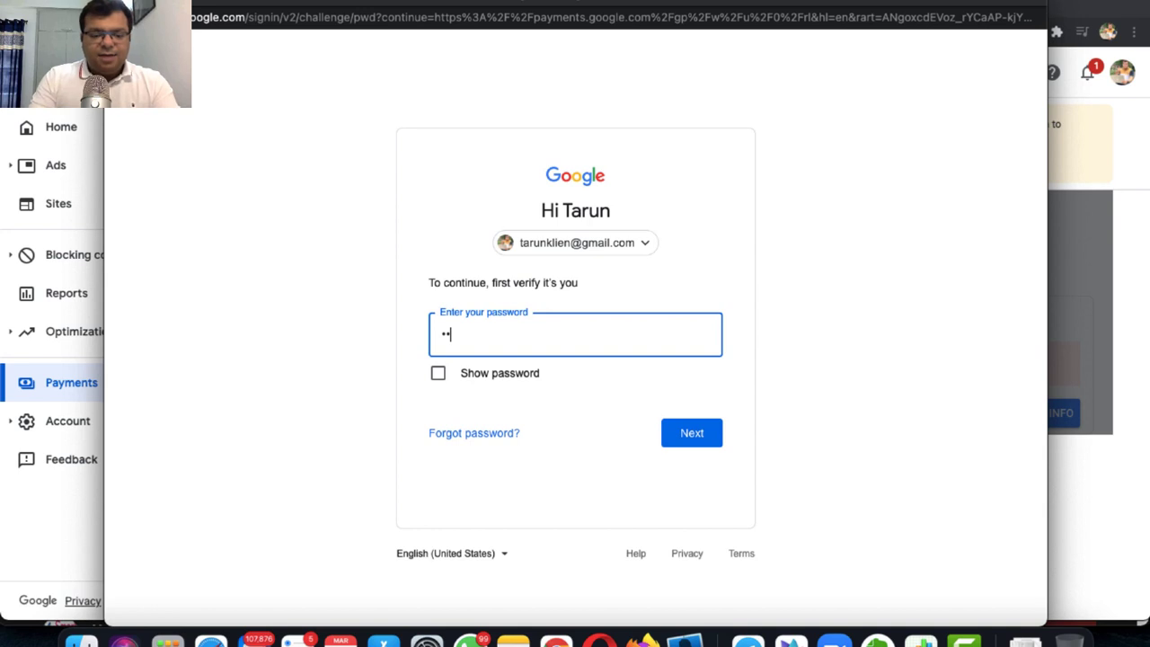
type("••••••")
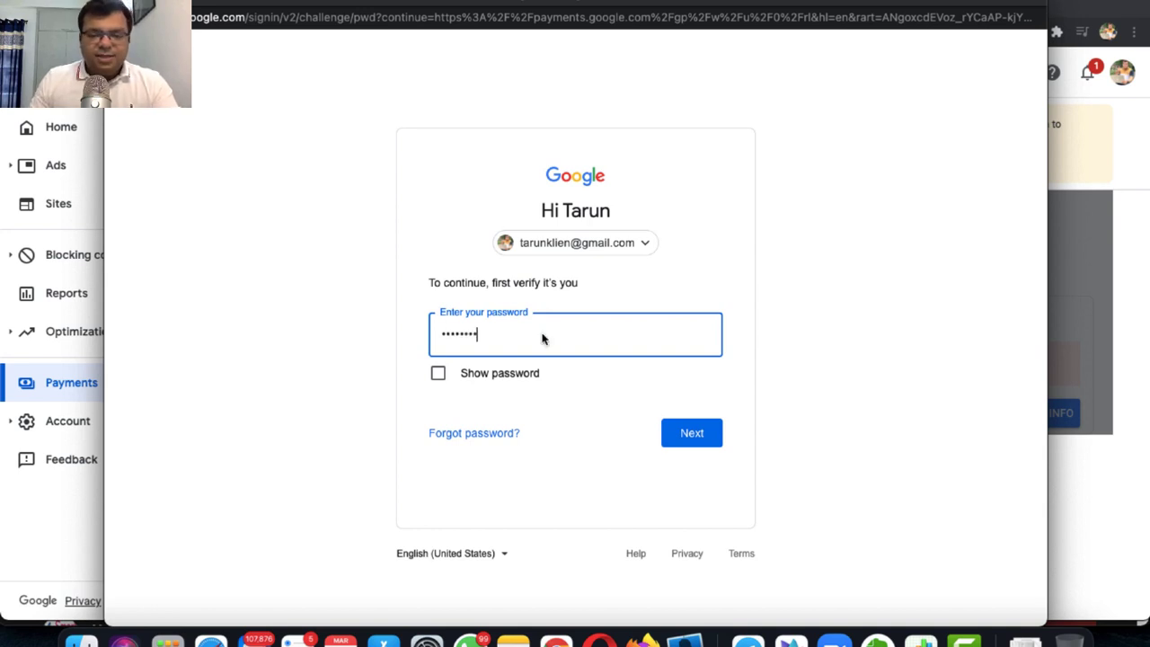
key("Return")
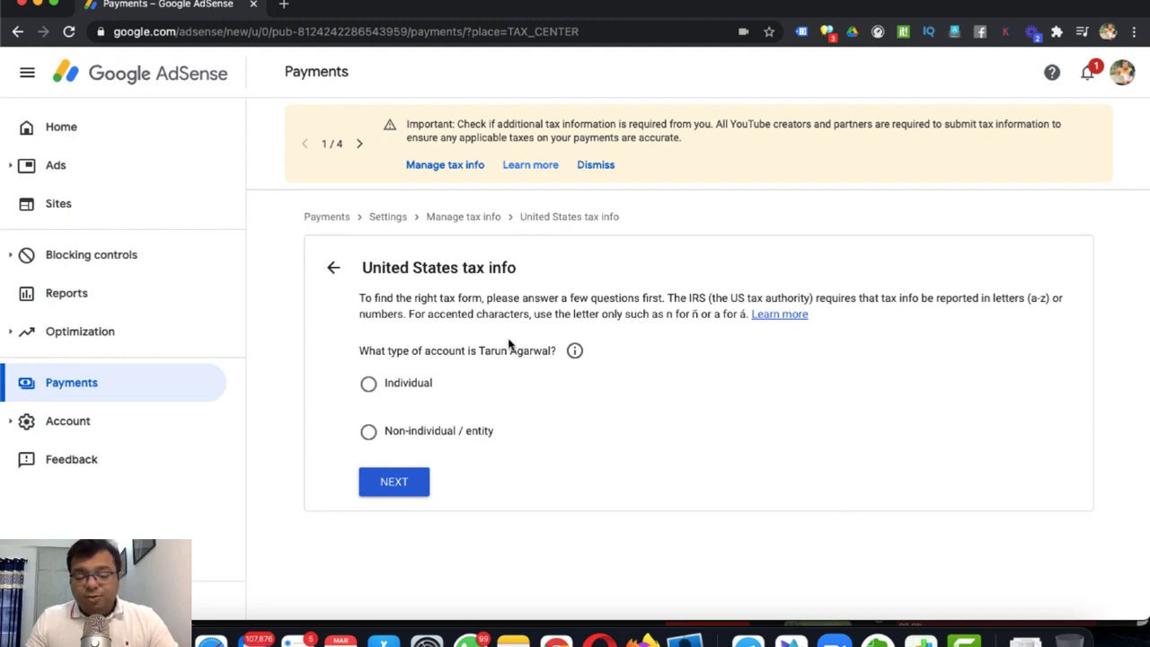
Choose Individual as the account type for the U.S. tax info
mouse_move(480, 350)
left_mouse_down()
mouse_move(548, 351)
mouse_move(481, 350)
left_mouse_up()
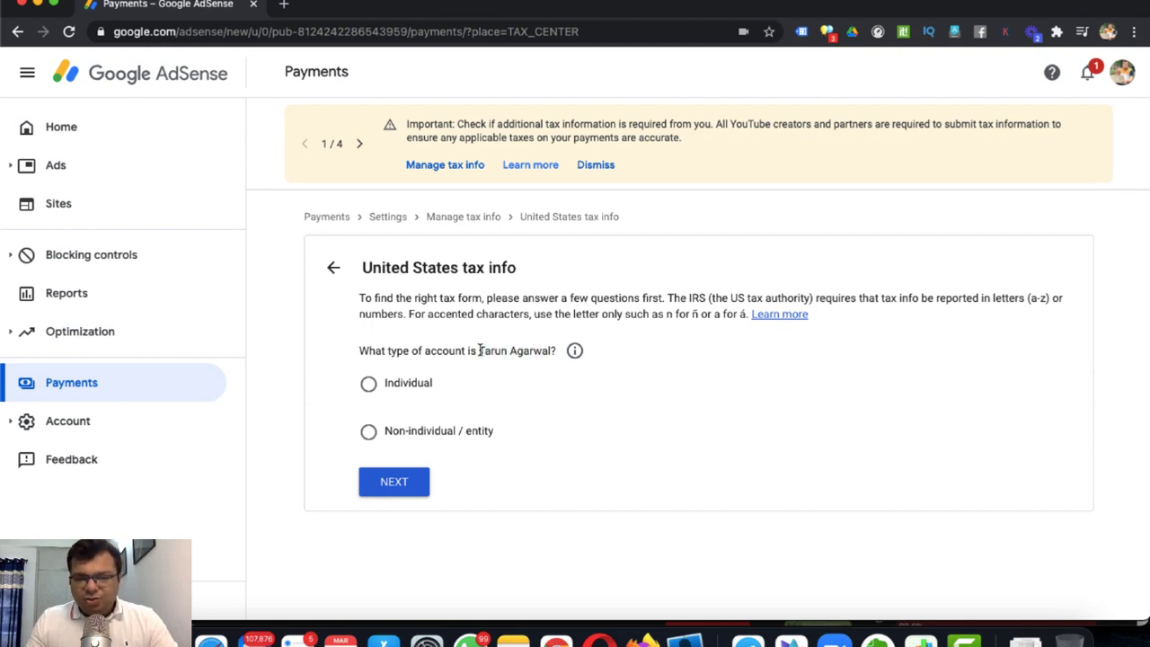
left_click(371, 393)
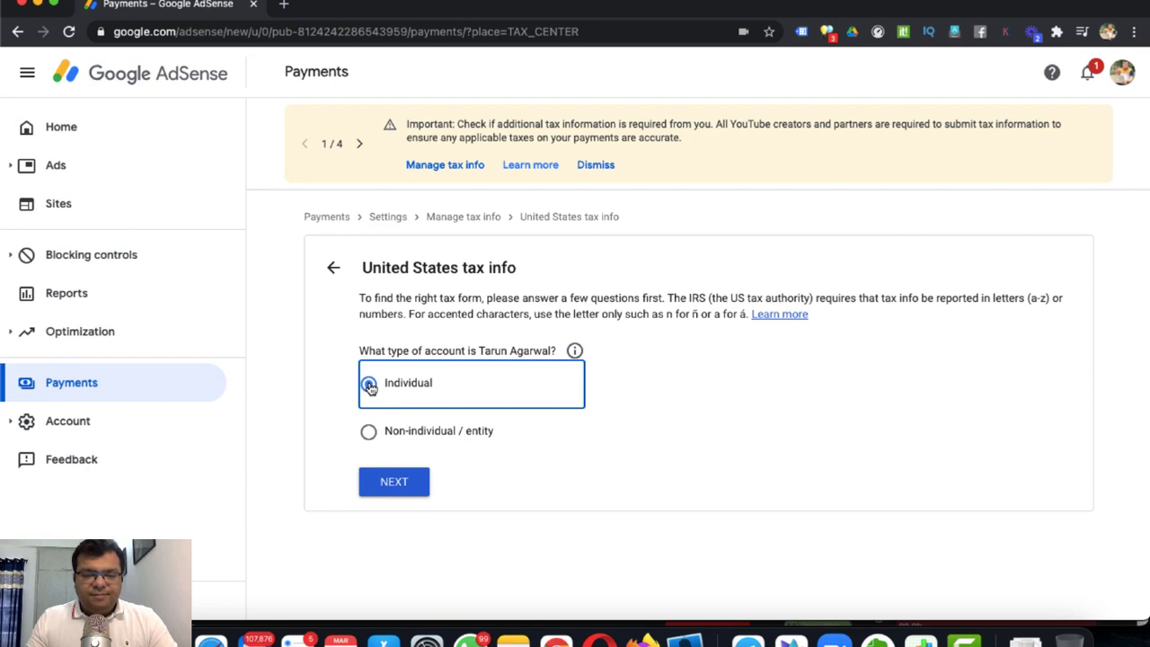
key("Tab")
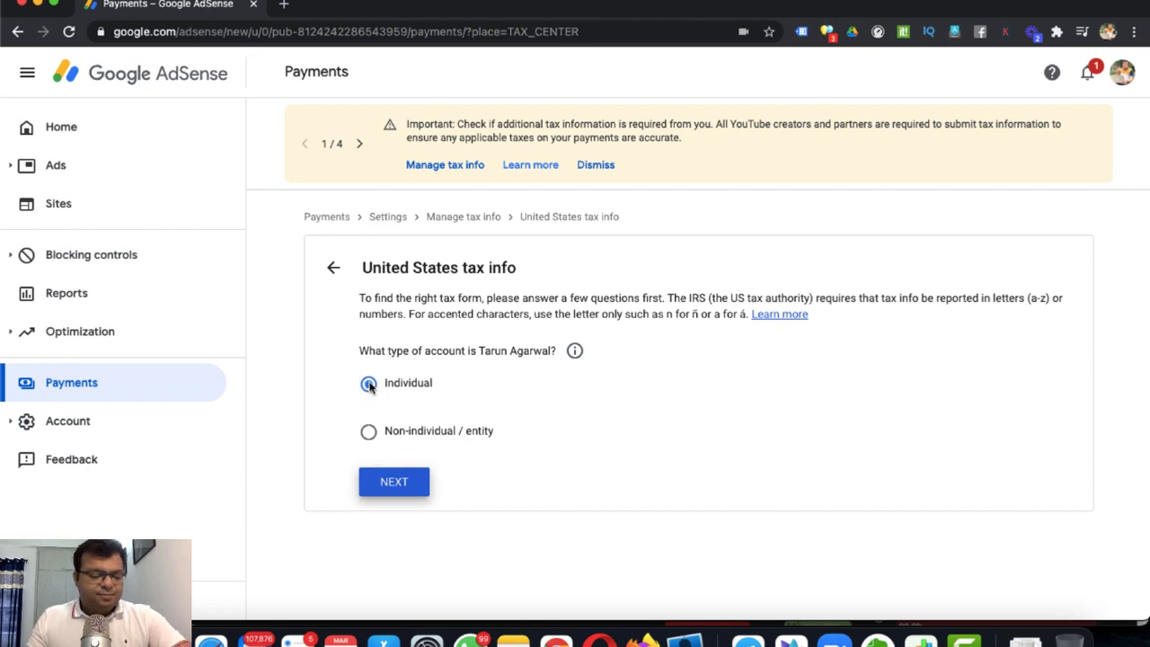
left_click(368, 385)
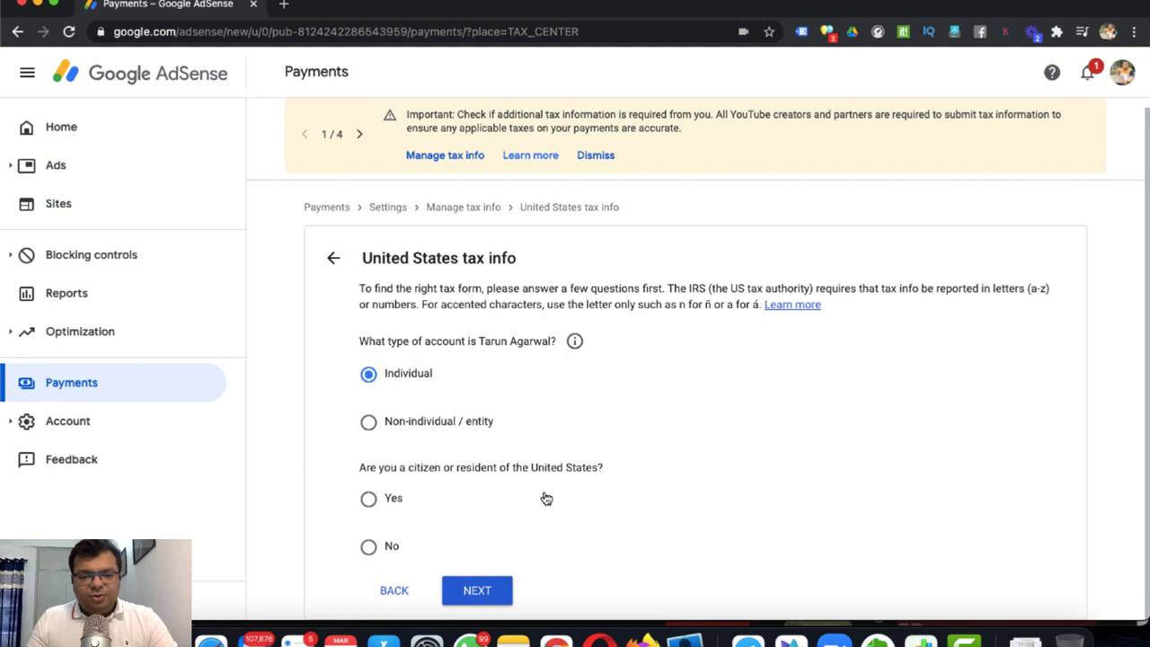
Answer not a U.S. citizen or resident, pick the W-8BEN form and start it
key("shift+Tab")
key("space")
left_click(477, 589)
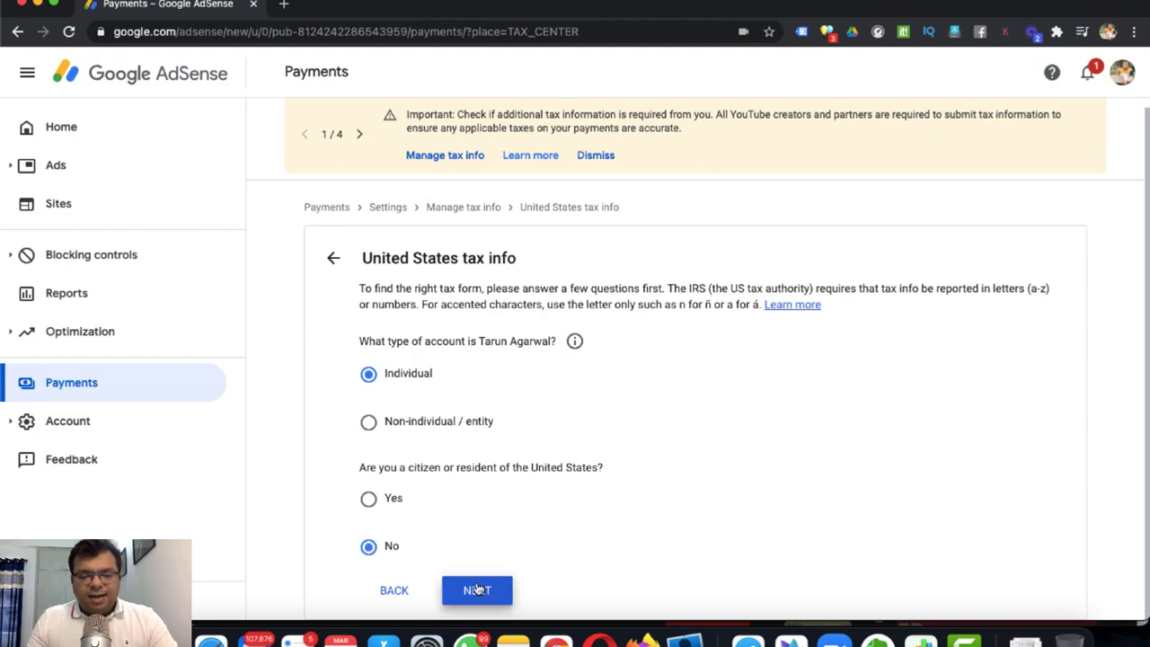
scroll(782, 512, "down", 3)
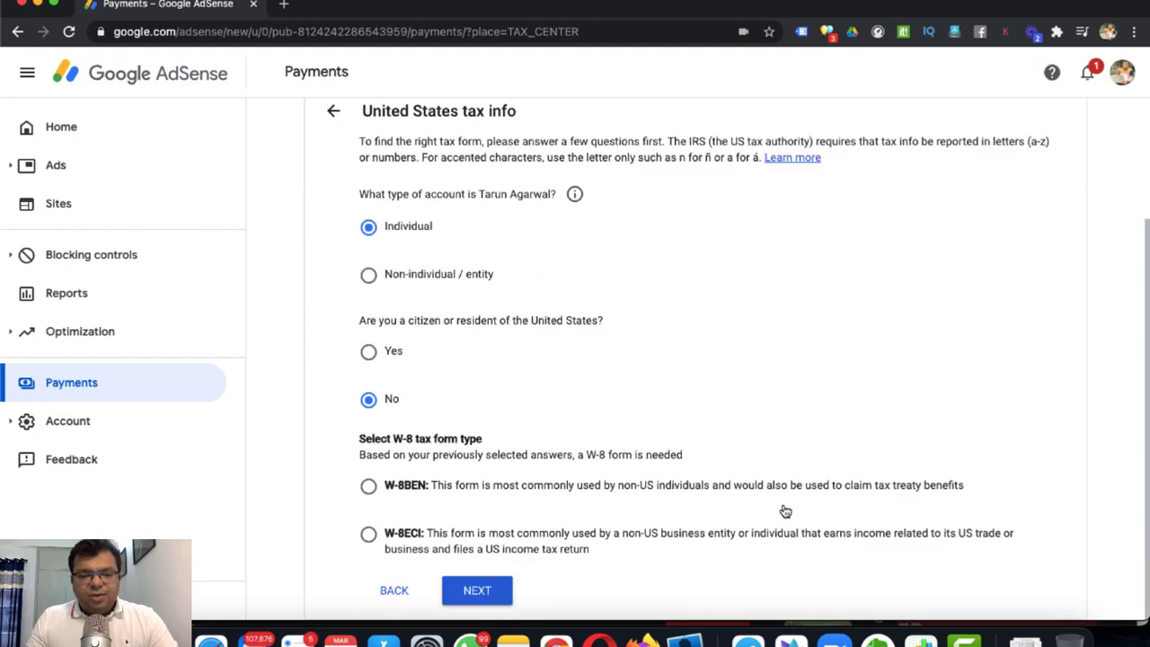
left_click(387, 495)
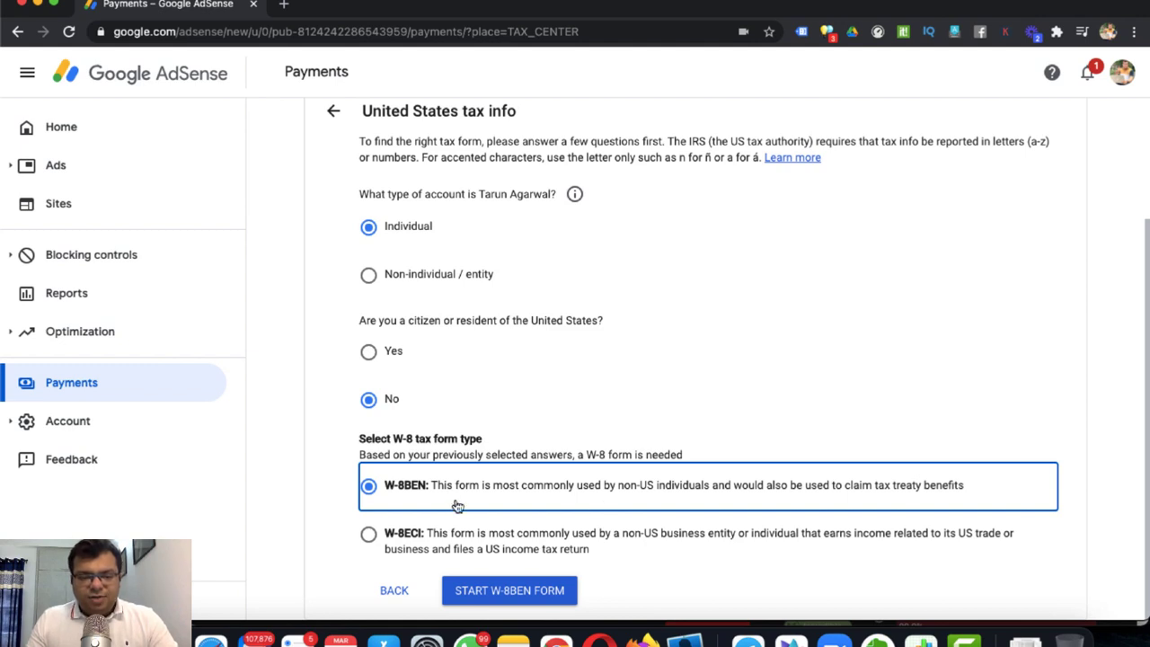
left_click(509, 593)
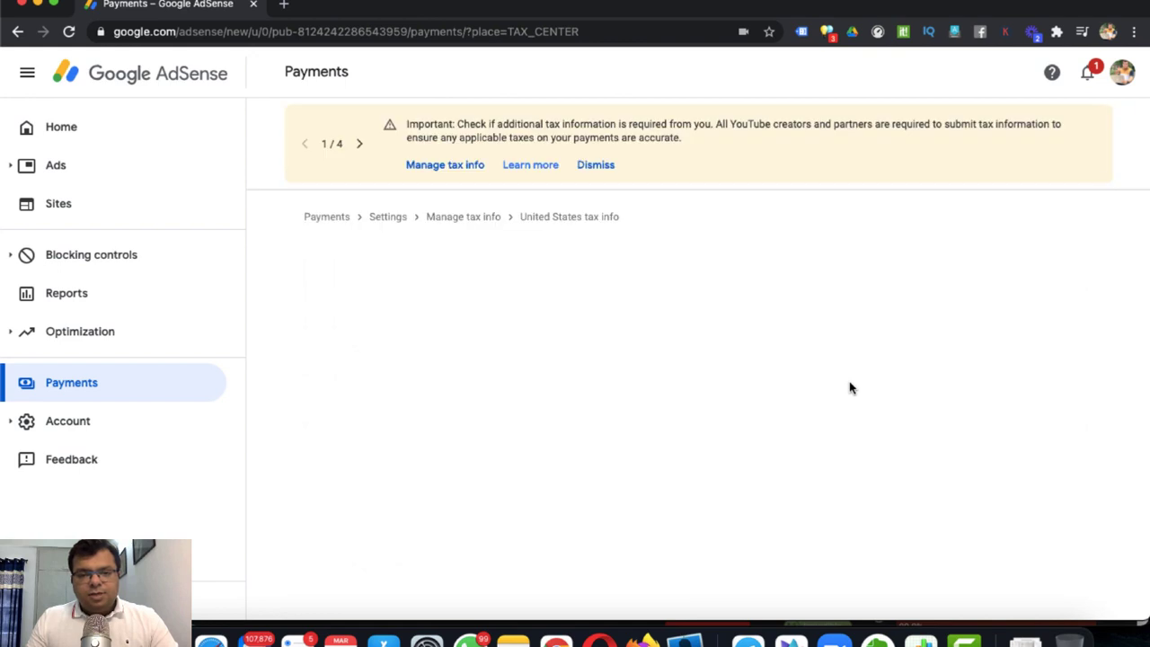
View and dismiss the explanation of the DBA name field
scroll(852, 388, "down", 3)
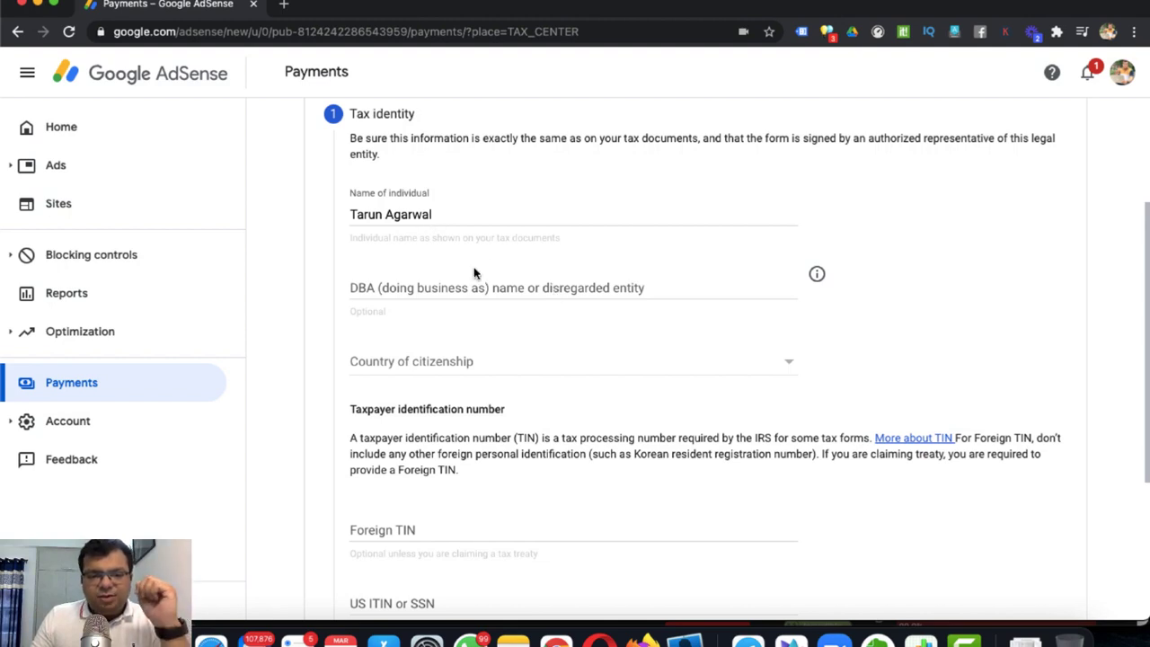
left_click(816, 274)
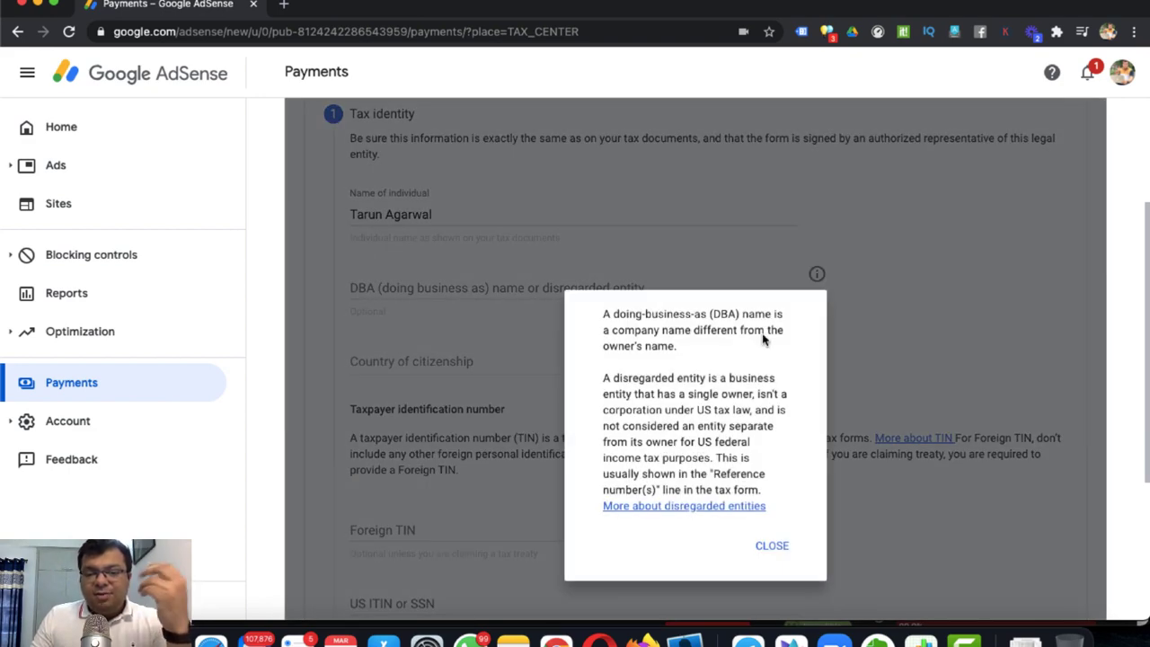
left_click(785, 545)
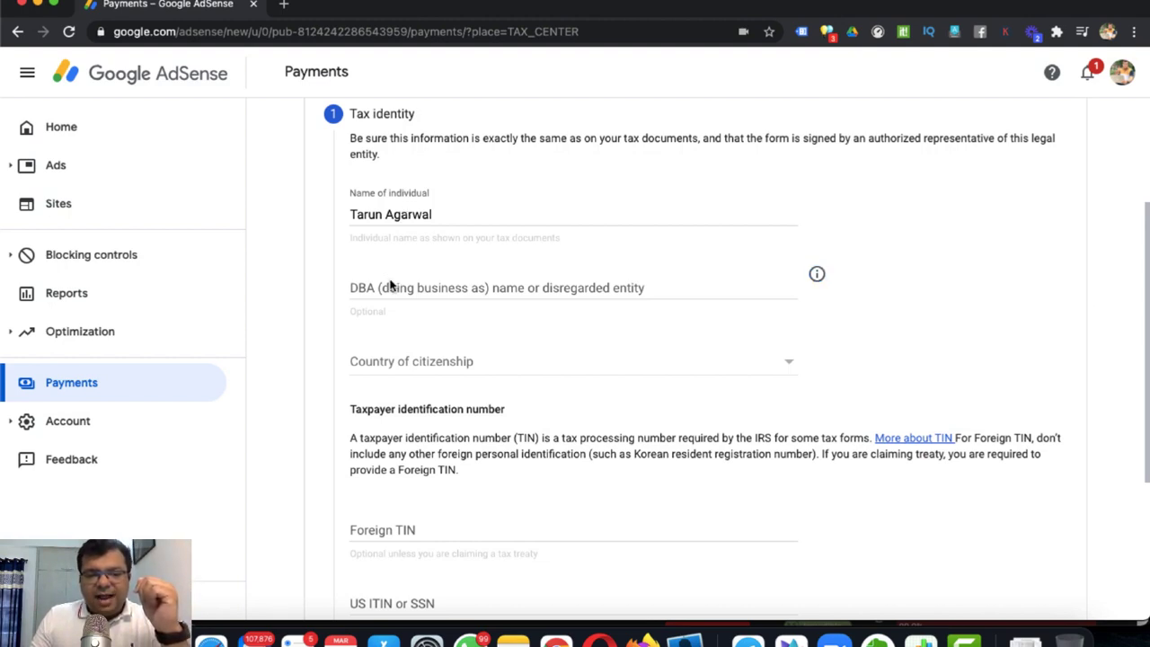
Set India as the country of citizenship, enter the foreign tax ID, and submit
left_click(449, 366)
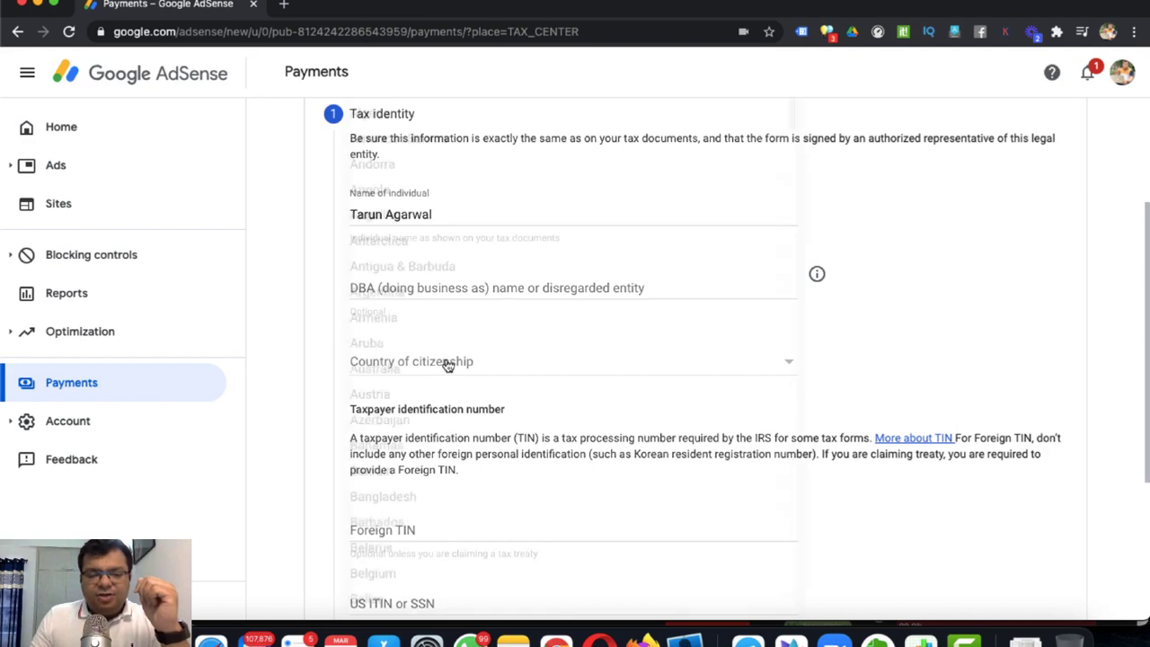
scroll(465, 446, "down", 20)
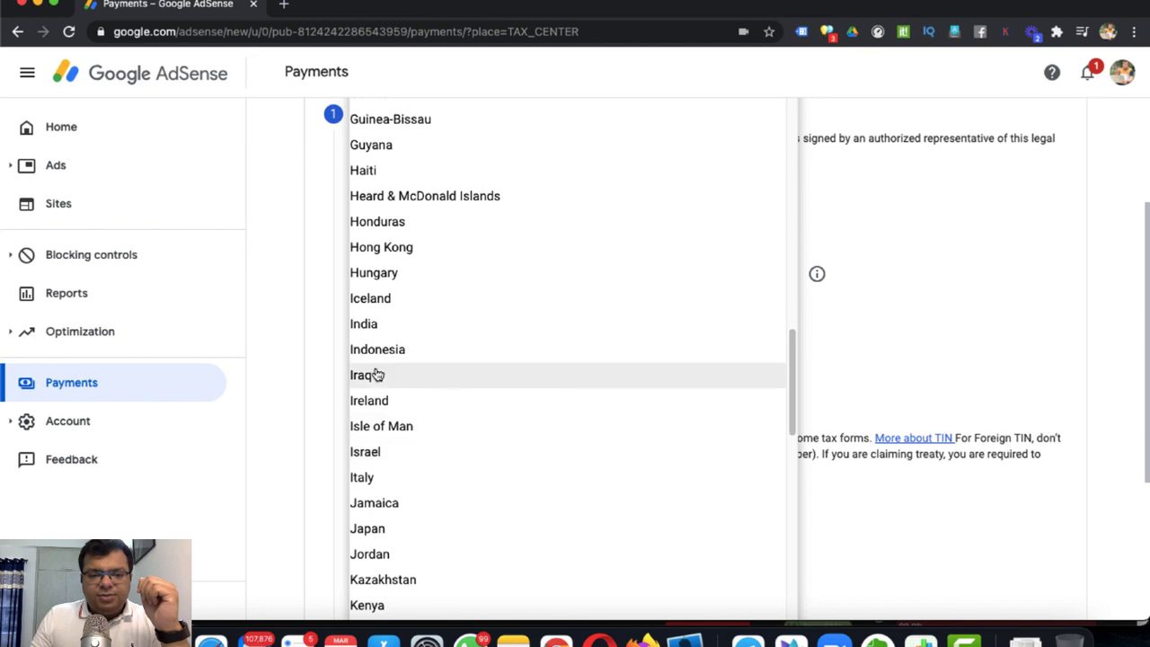
left_click(371, 327)
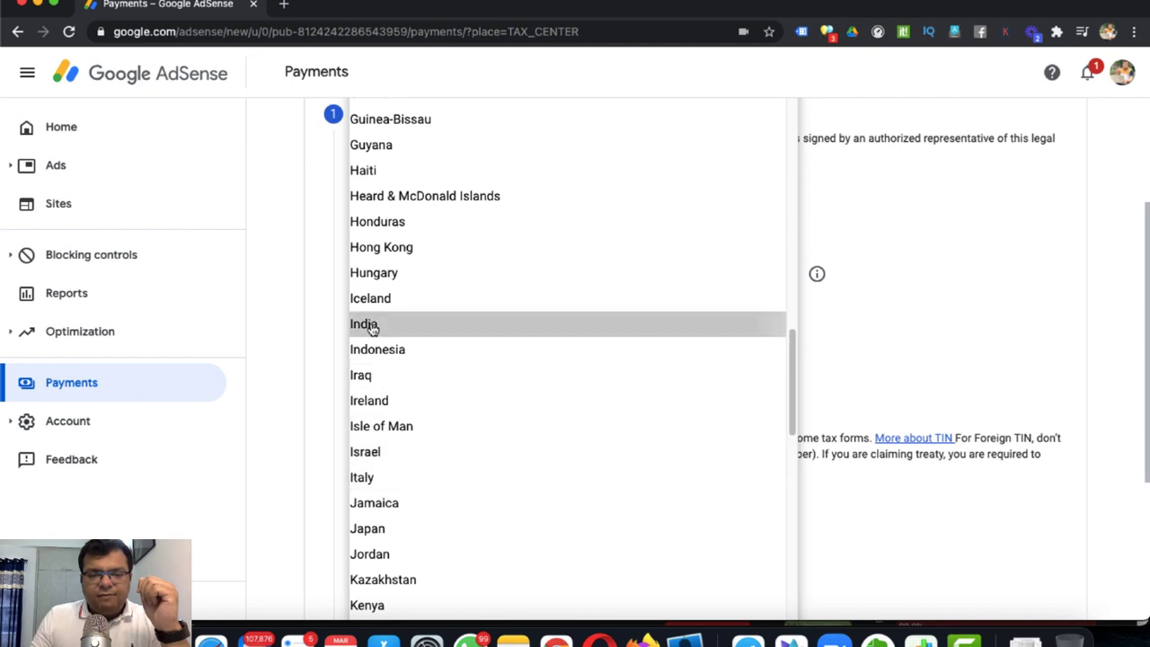
scroll(446, 464, "down", 4)
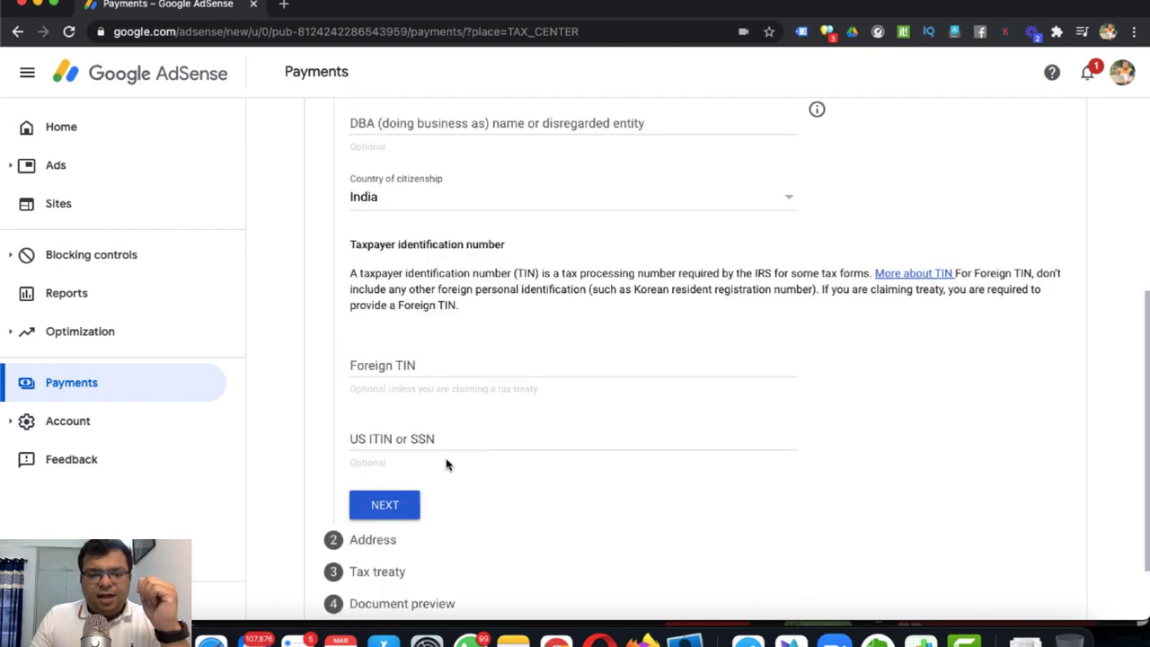
left_click(419, 366)
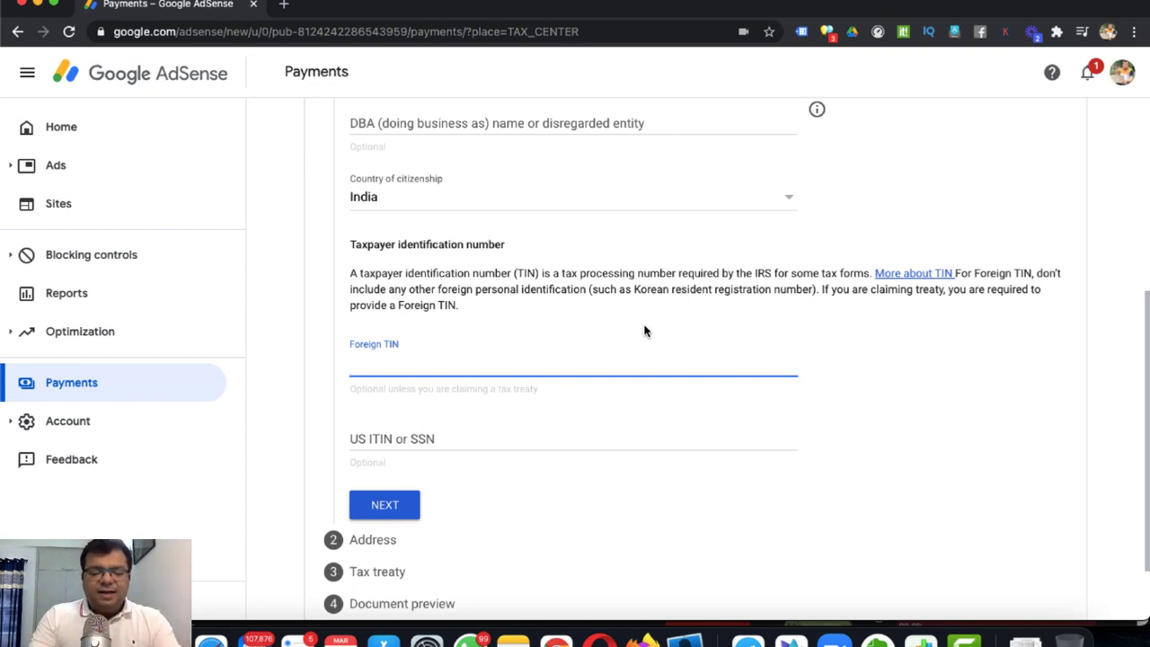
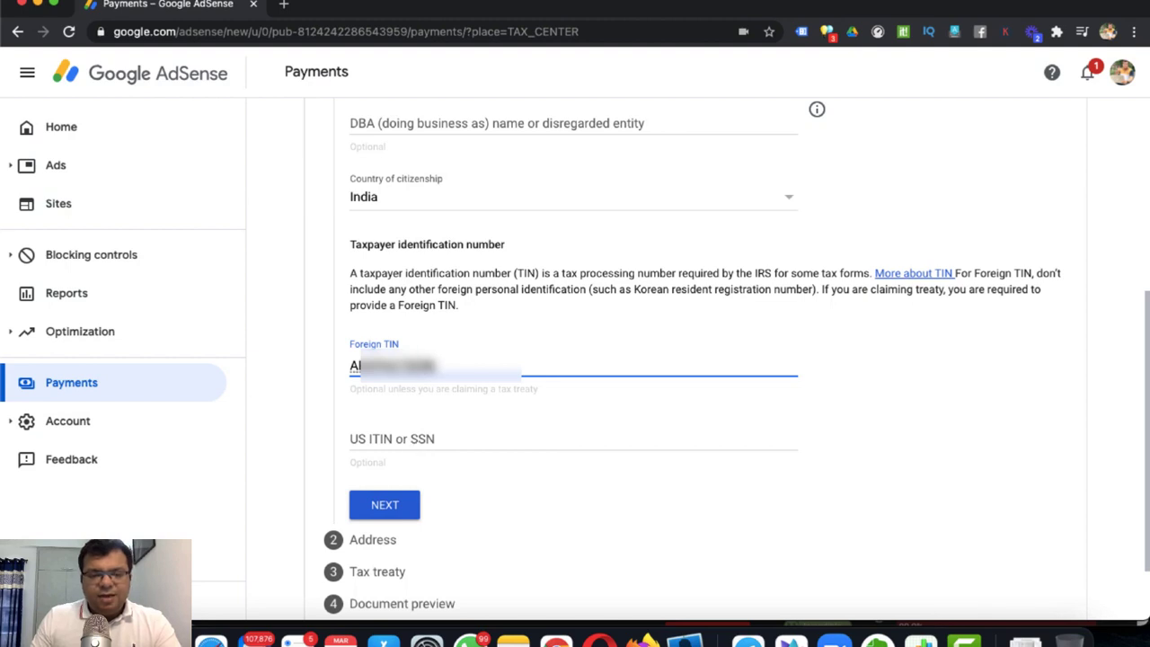
left_click(395, 506)
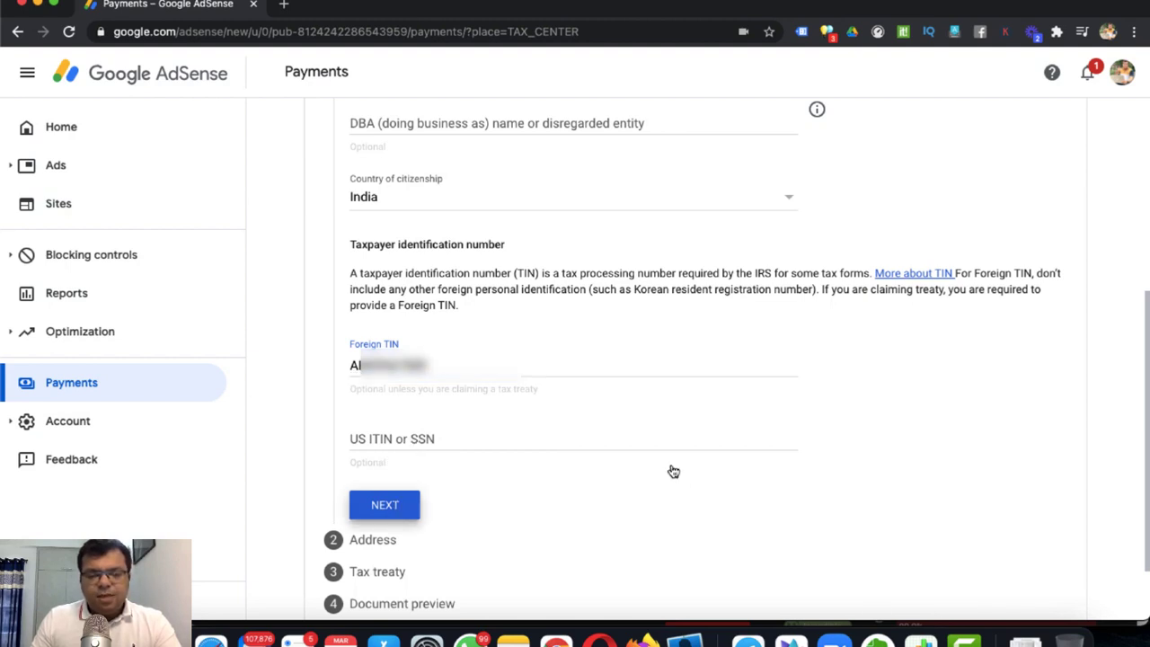
Autofill the permanent residence address from a saved suggestion and set its state to Uttarakhand
scroll(671, 470, "down", 10)
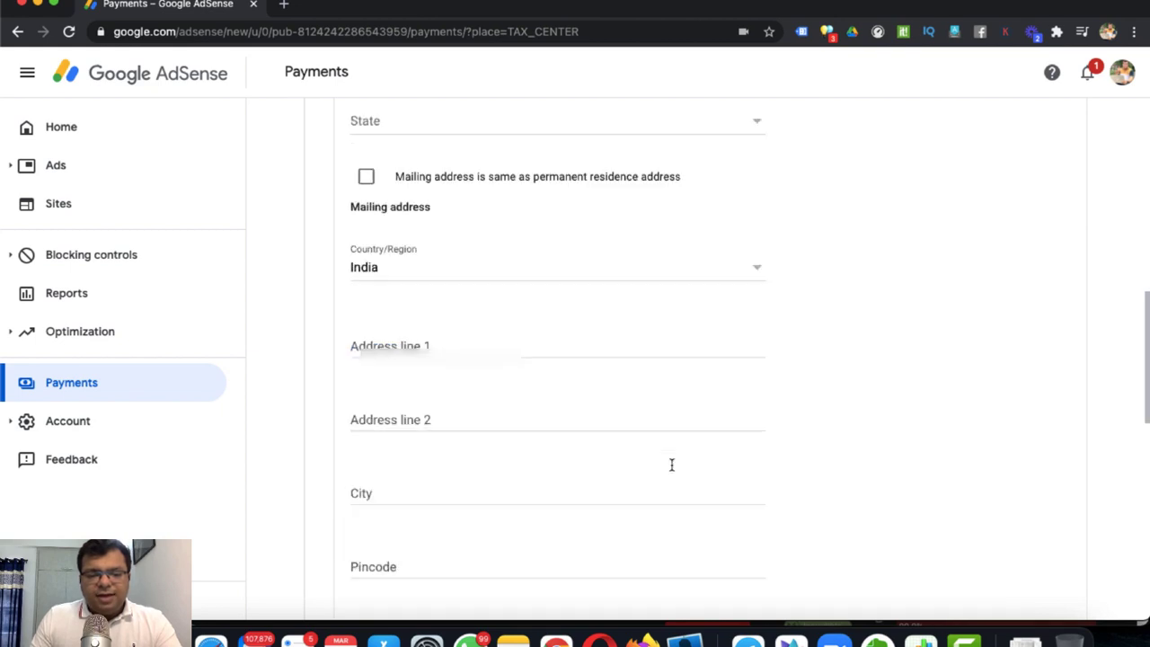
scroll(570, 506, "up", 1)
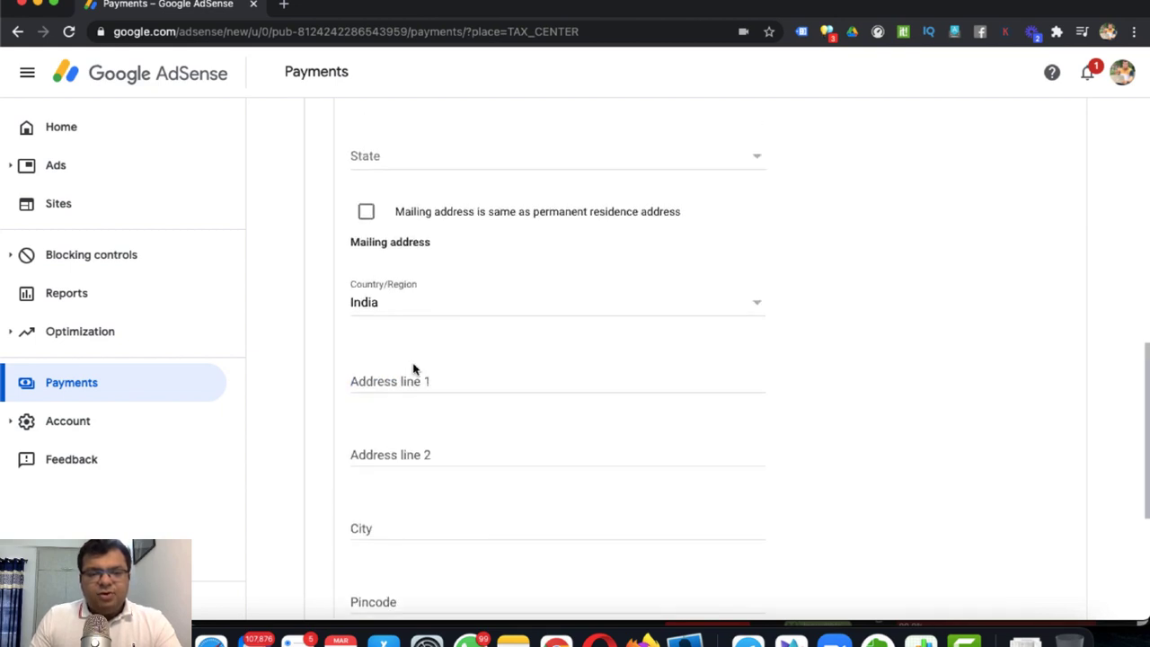
scroll(413, 368, "up", 5)
scroll(437, 377, "up", 1)
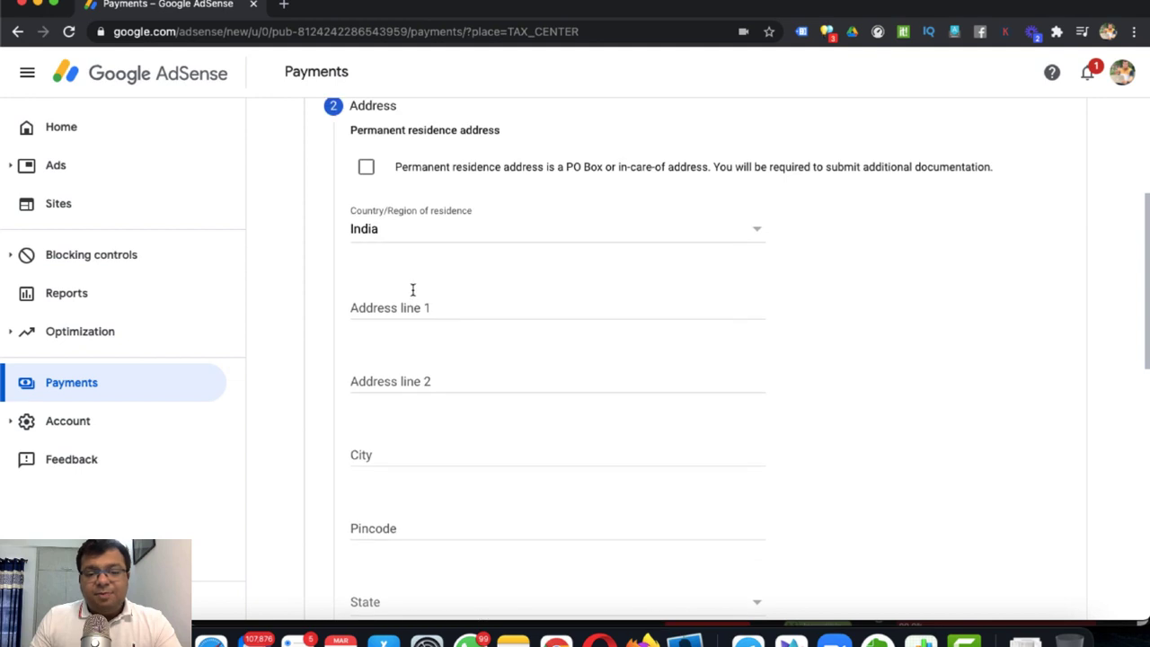
scroll(494, 271, "up", 2)
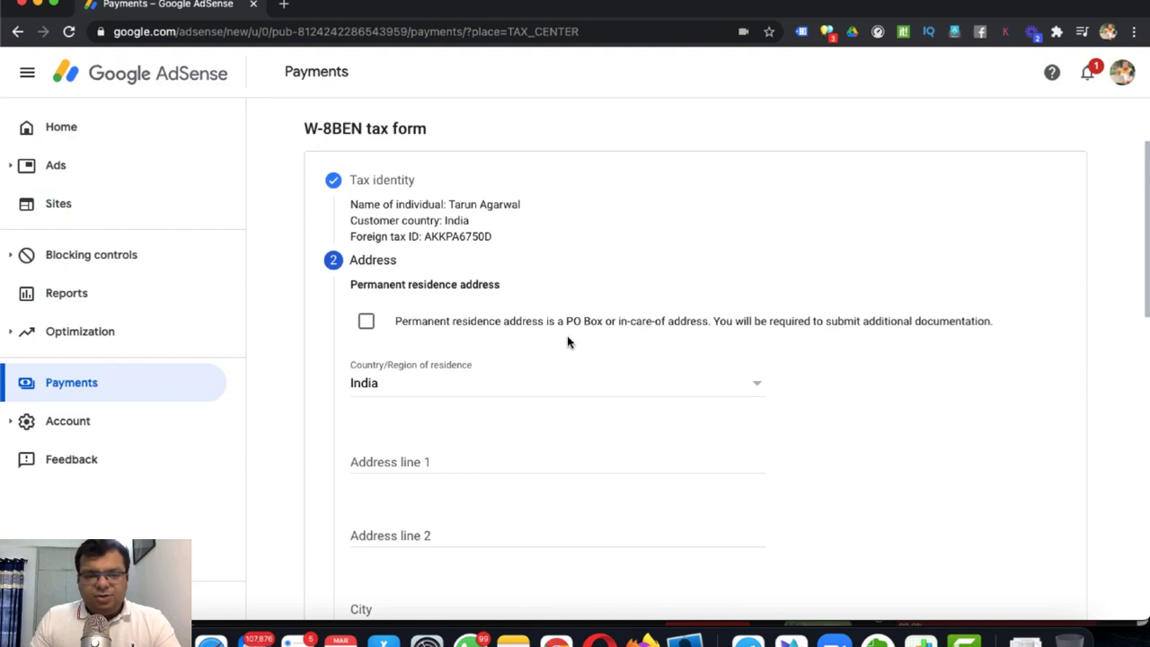
left_click(408, 451)
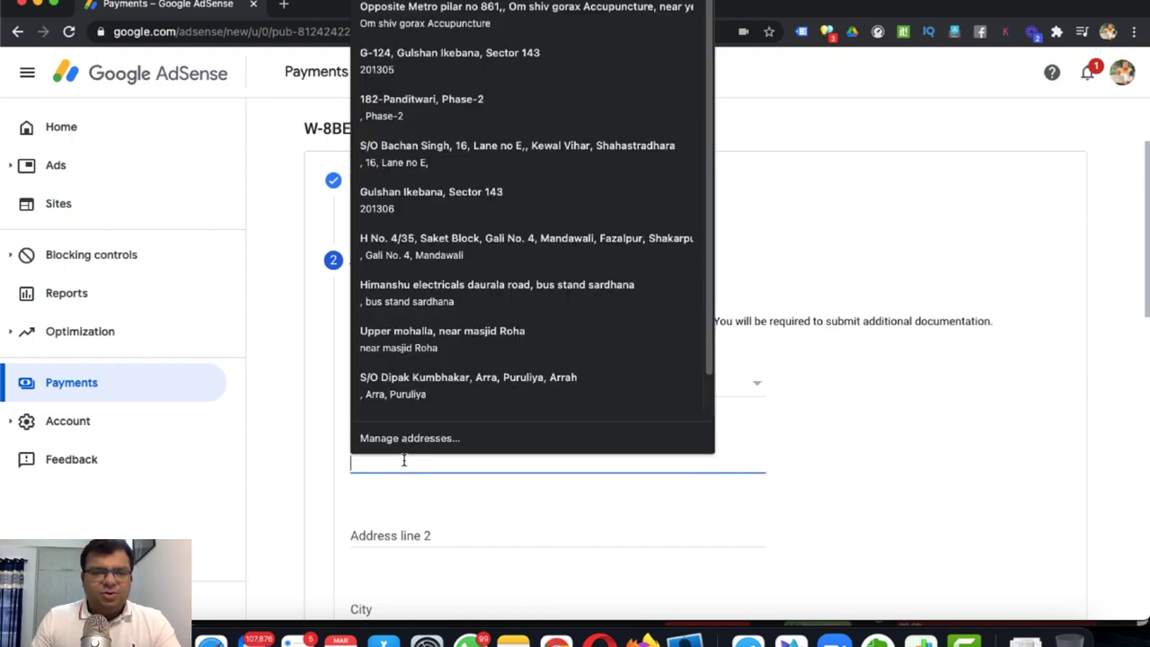
type("182")
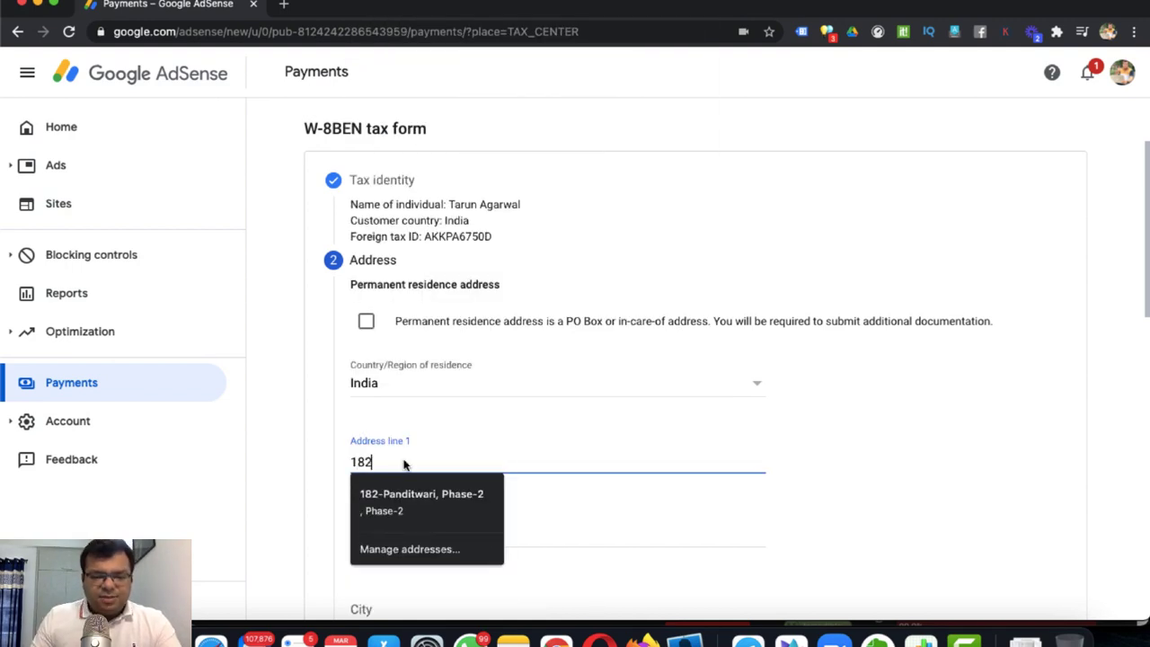
key("Down")
key("Return")
scroll(449, 499, "down", 2)
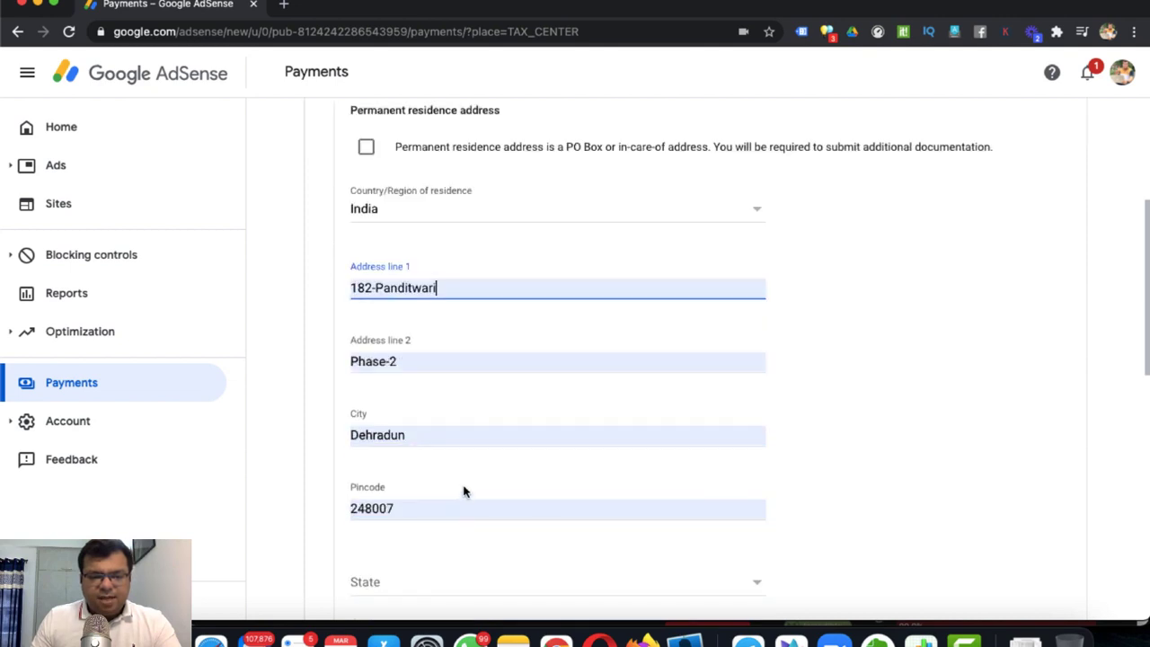
scroll(467, 488, "down", 2)
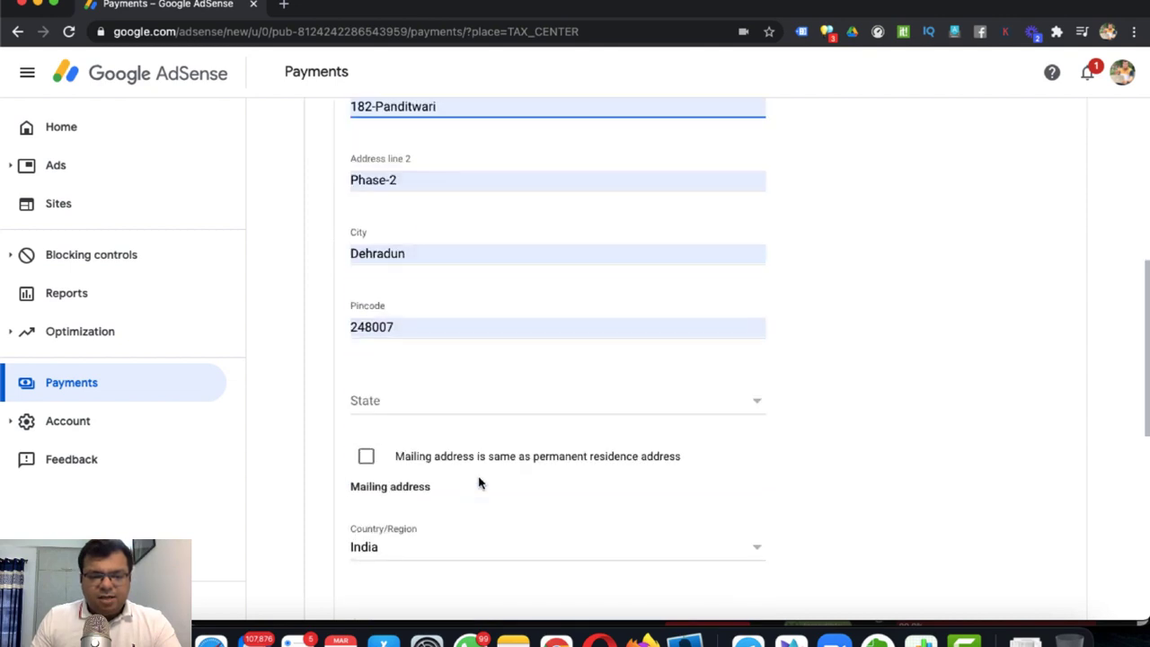
left_click(368, 406)
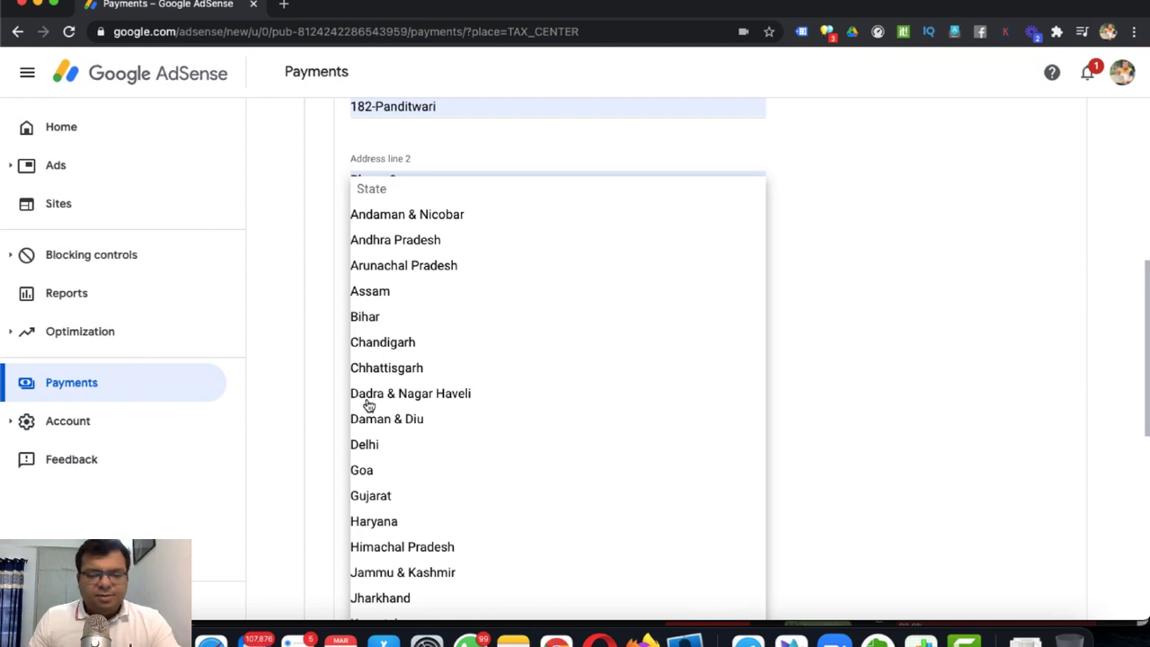
scroll(491, 477, "down", 5)
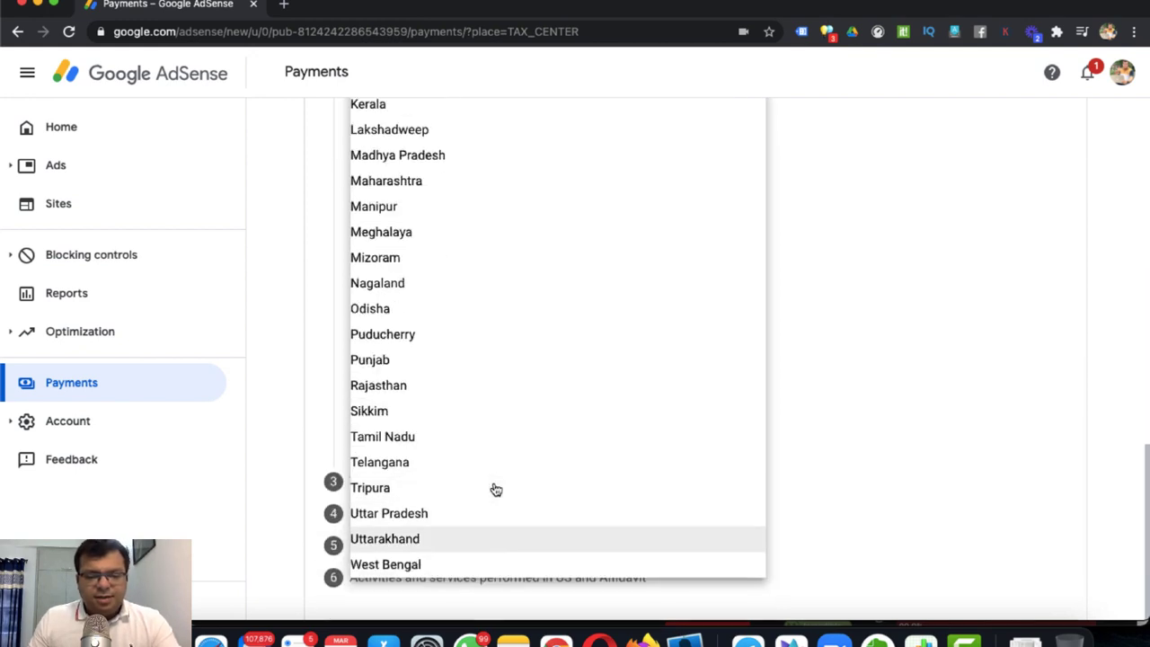
key("Return")
Autofill a separate mailing address, set its state to Uttar Pradesh, and submit the address step
scroll(524, 458, "down", 1)
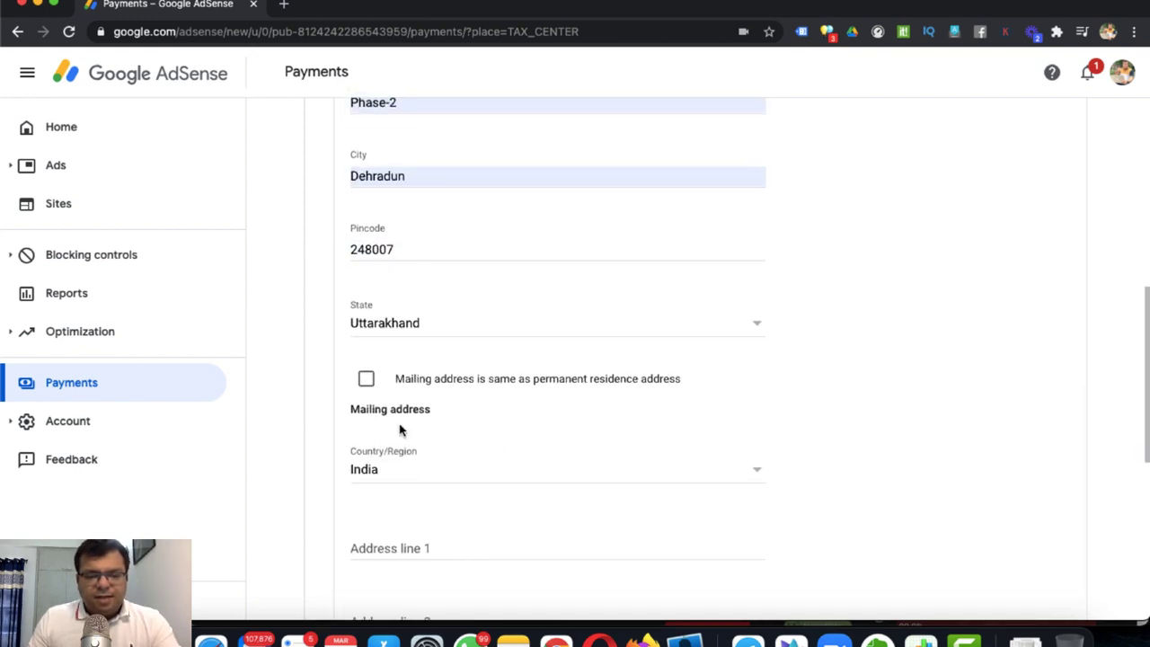
scroll(421, 452, "down", 2)
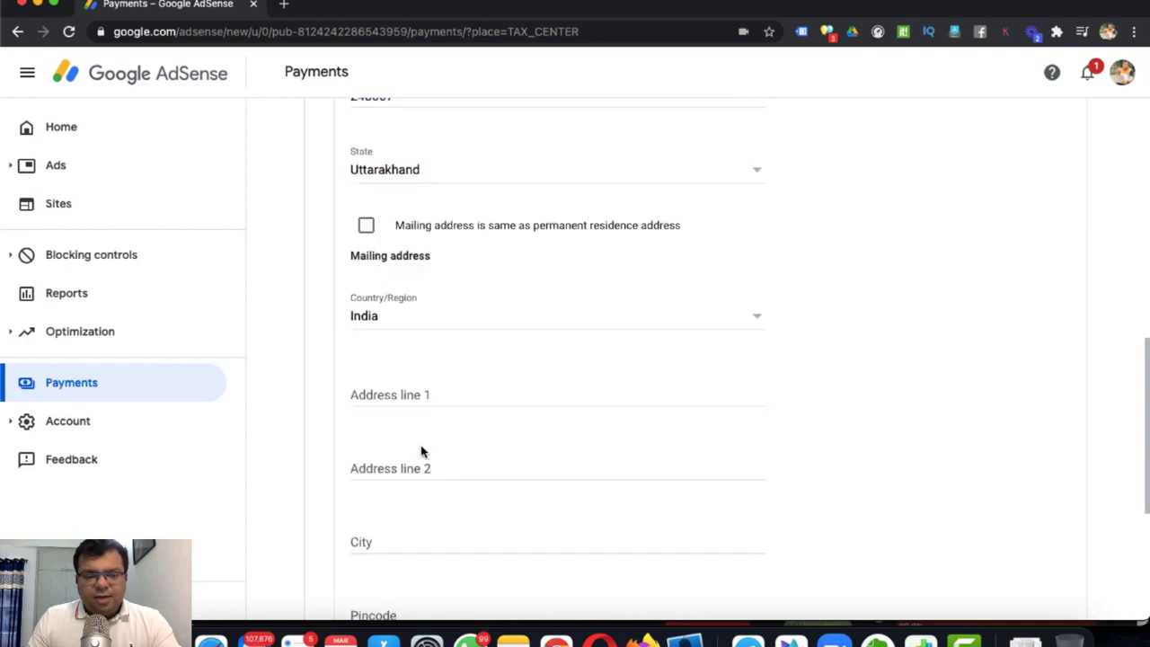
scroll(422, 452, "down", 1)
left_click(403, 392)
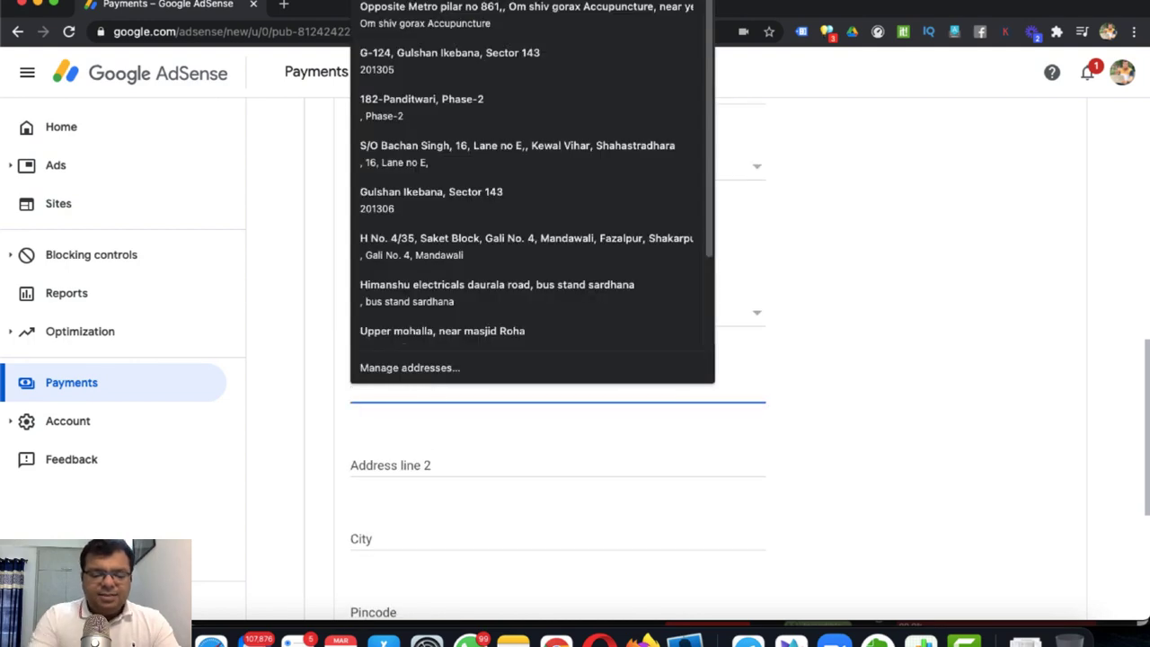
type("G-")
left_click(405, 426)
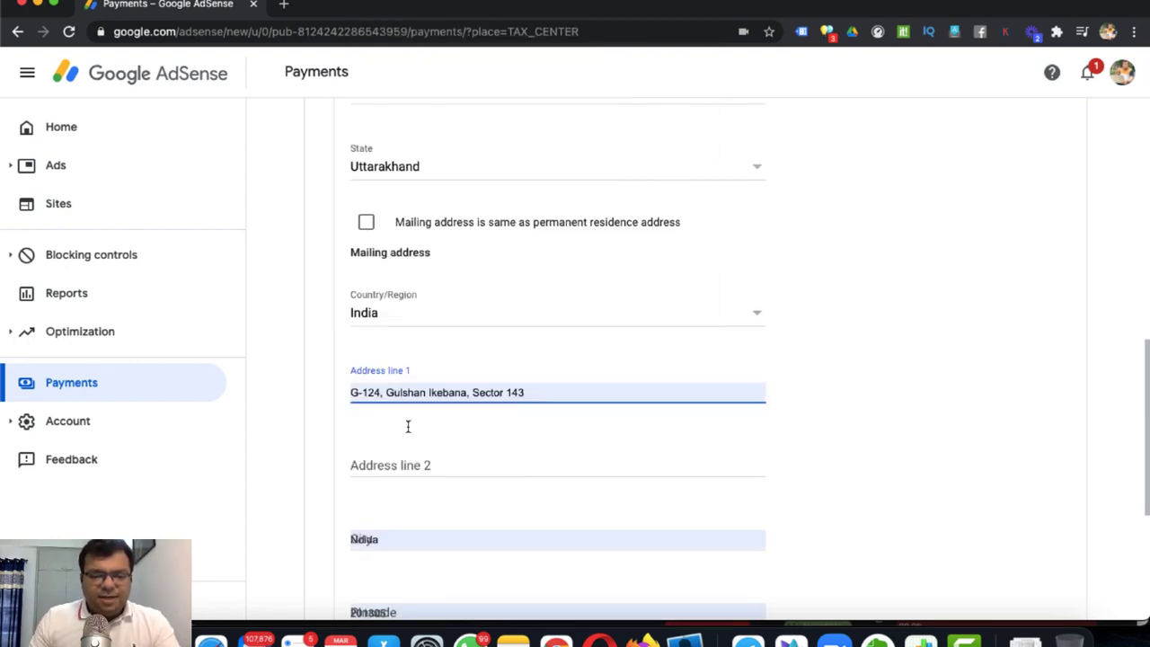
scroll(465, 482, "down", 1)
scroll(465, 482, "down", 5)
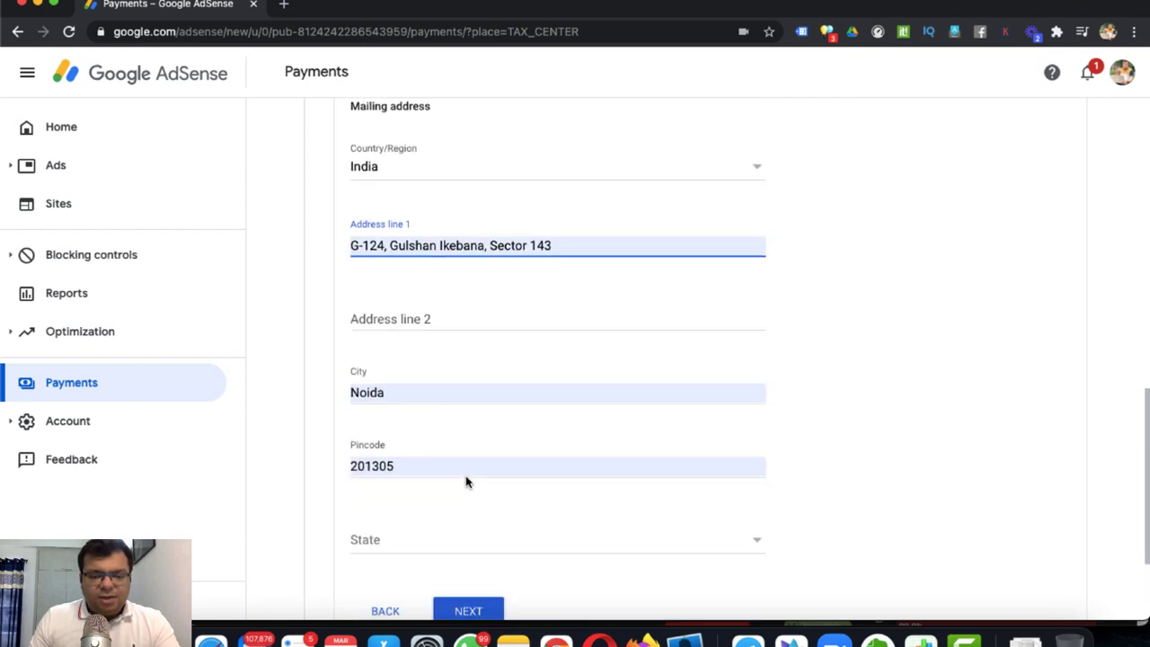
left_click(368, 380)
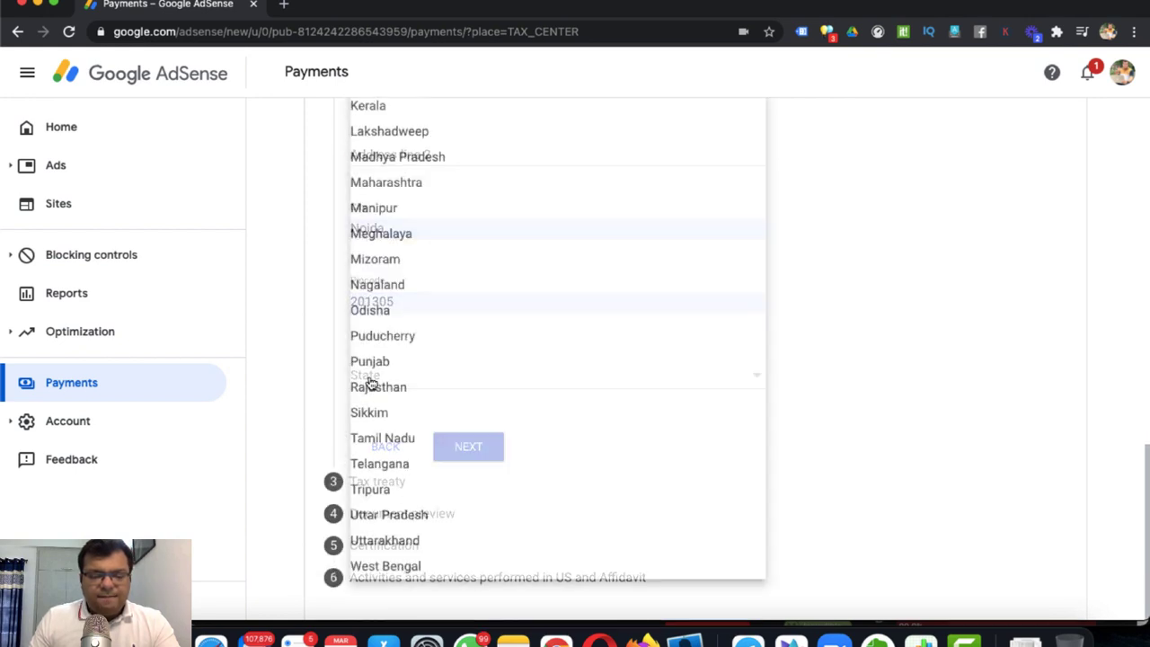
left_click(403, 513)
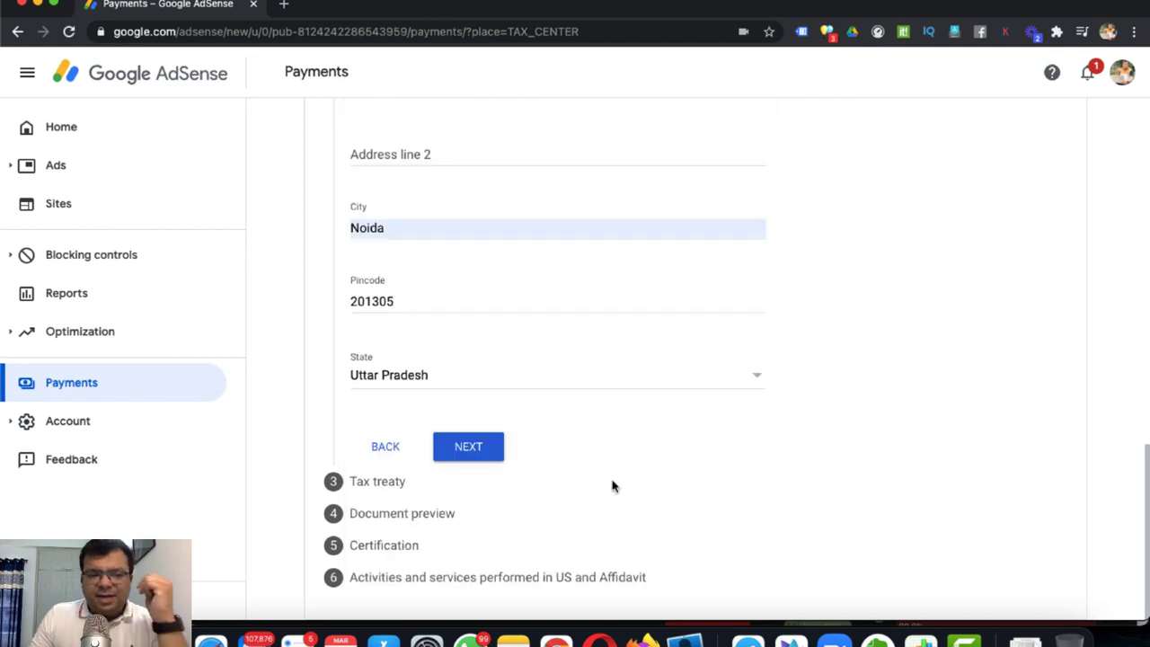
scroll(611, 482, "up", 10)
scroll(615, 486, "down", 8)
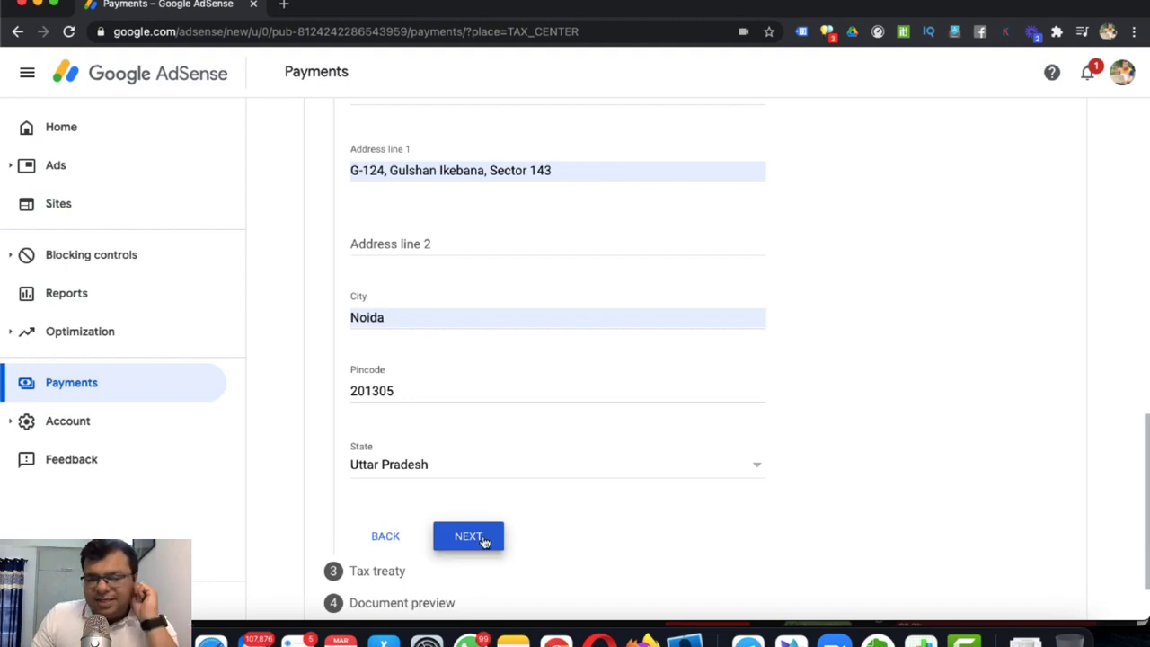
left_click(483, 537)
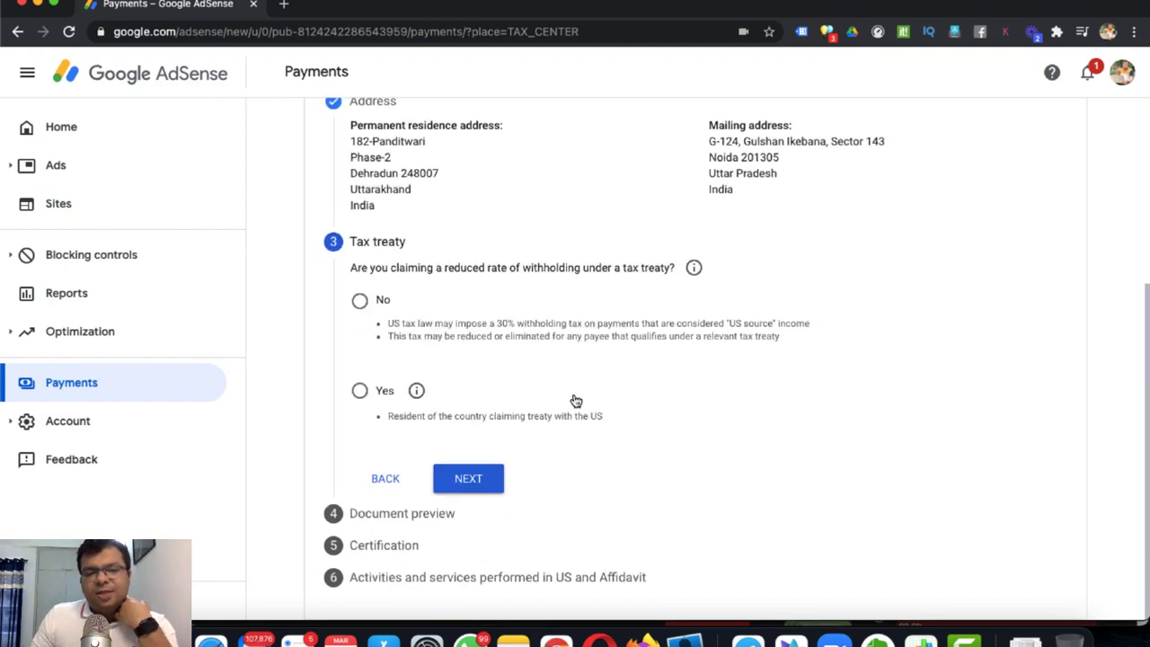
Answer Yes to claiming a reduced tax treaty withholding rate
scroll(577, 404, "up", 3)
scroll(467, 378, "down", 3)
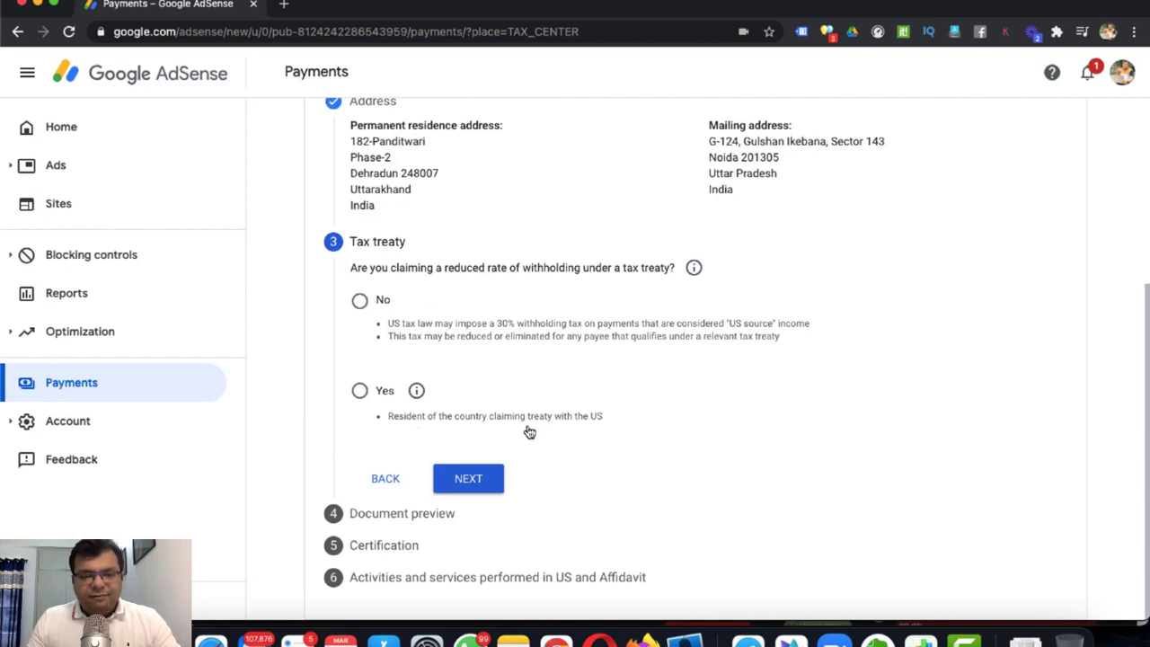
left_click(360, 393)
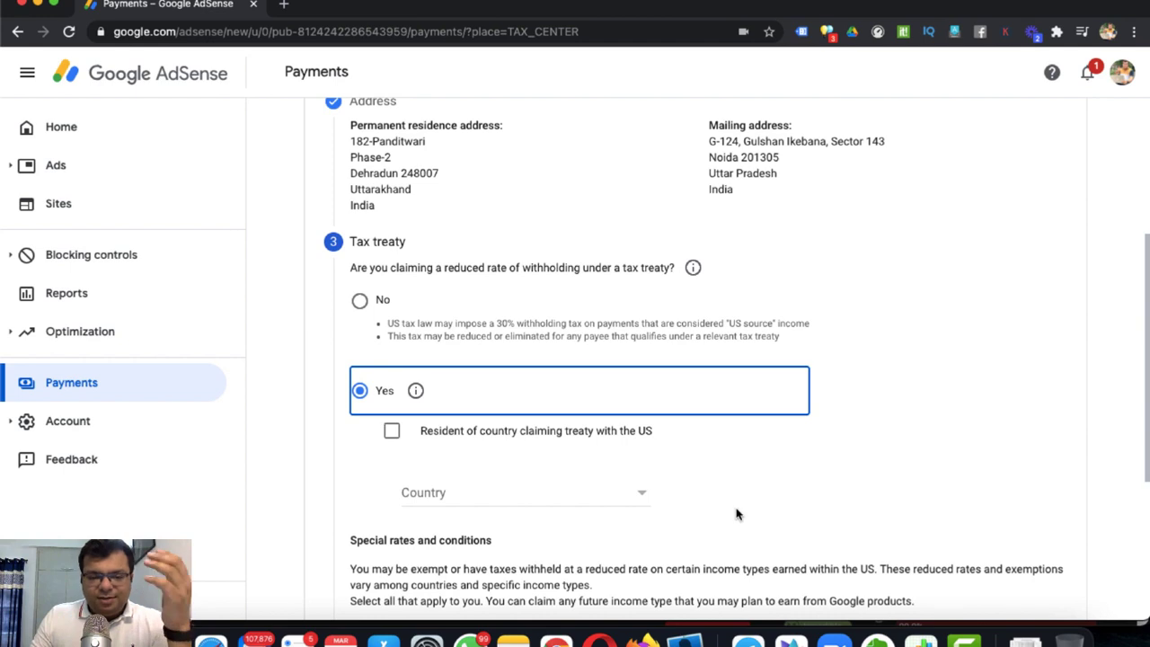
Tick residency in a treaty country and browse the treaty Country list
scroll(744, 515, "down", 1)
scroll(751, 516, "down", 1)
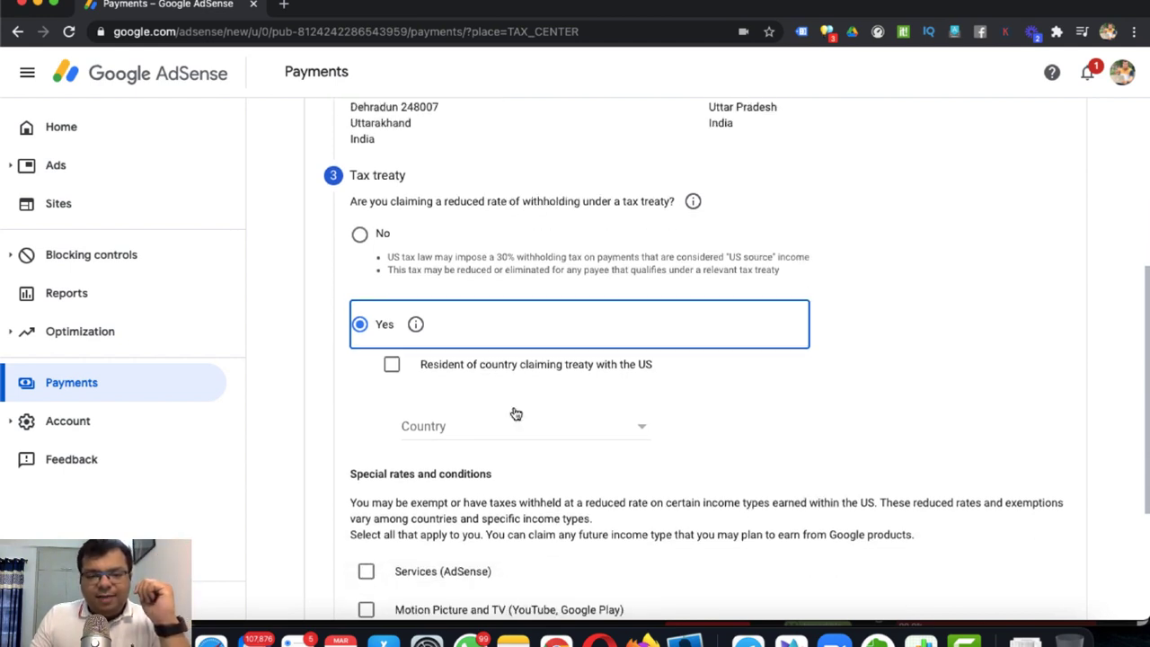
left_click(392, 364)
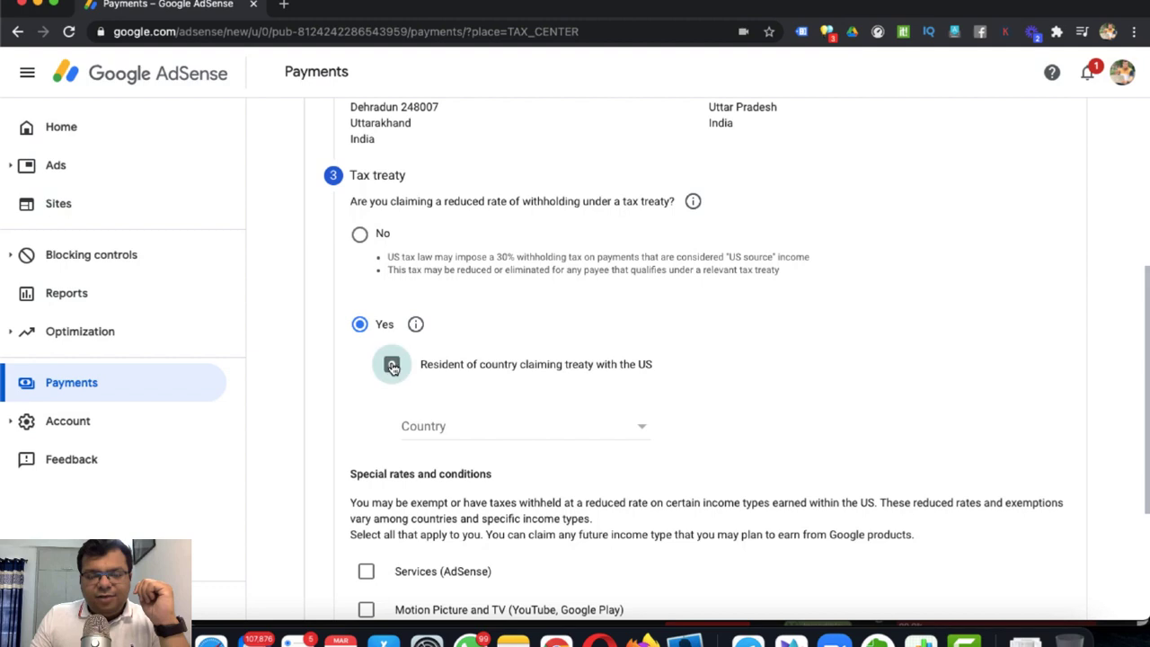
left_click(436, 430)
scroll(481, 473, "down", 10)
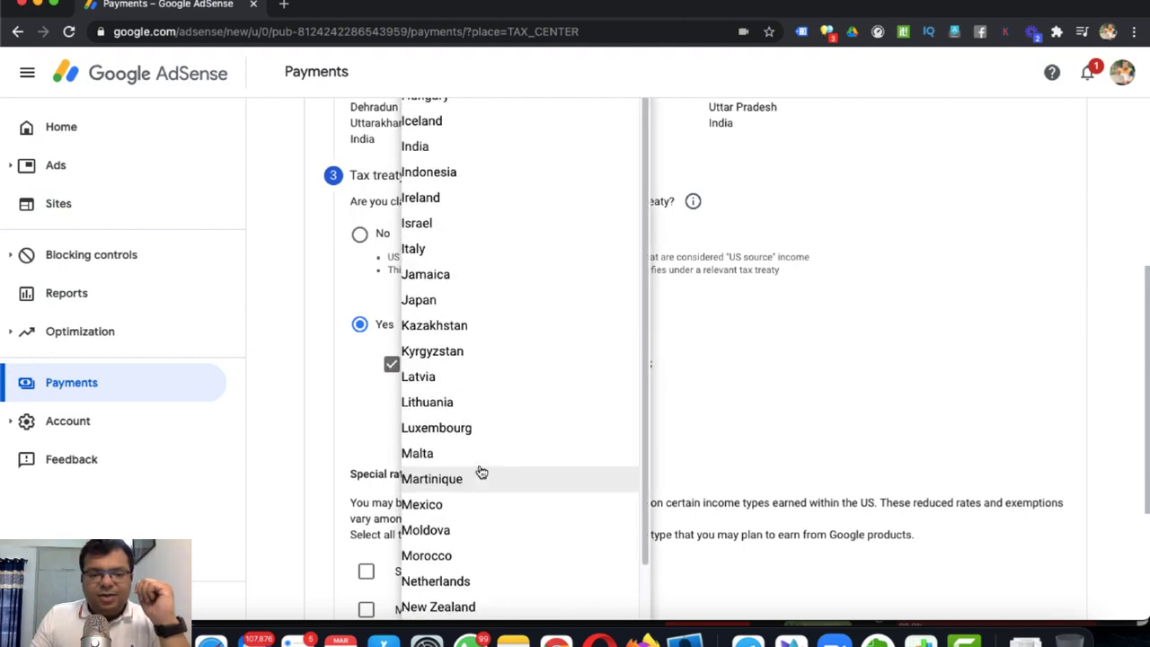
scroll(481, 473, "down", 5)
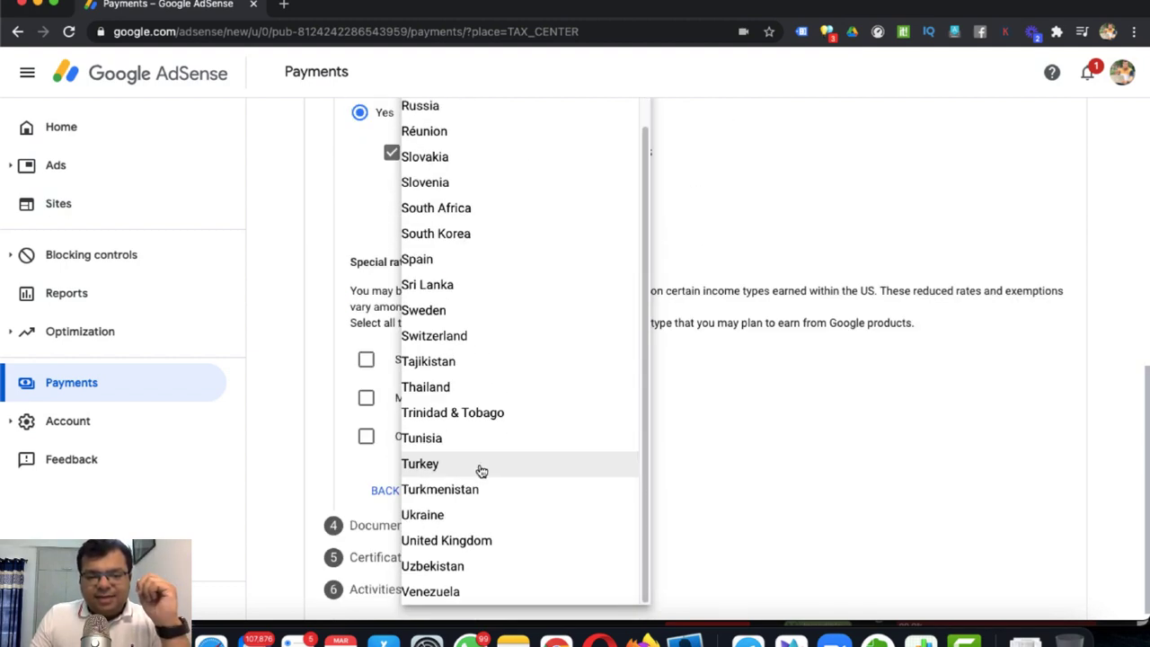
scroll(481, 471, "up", 6)
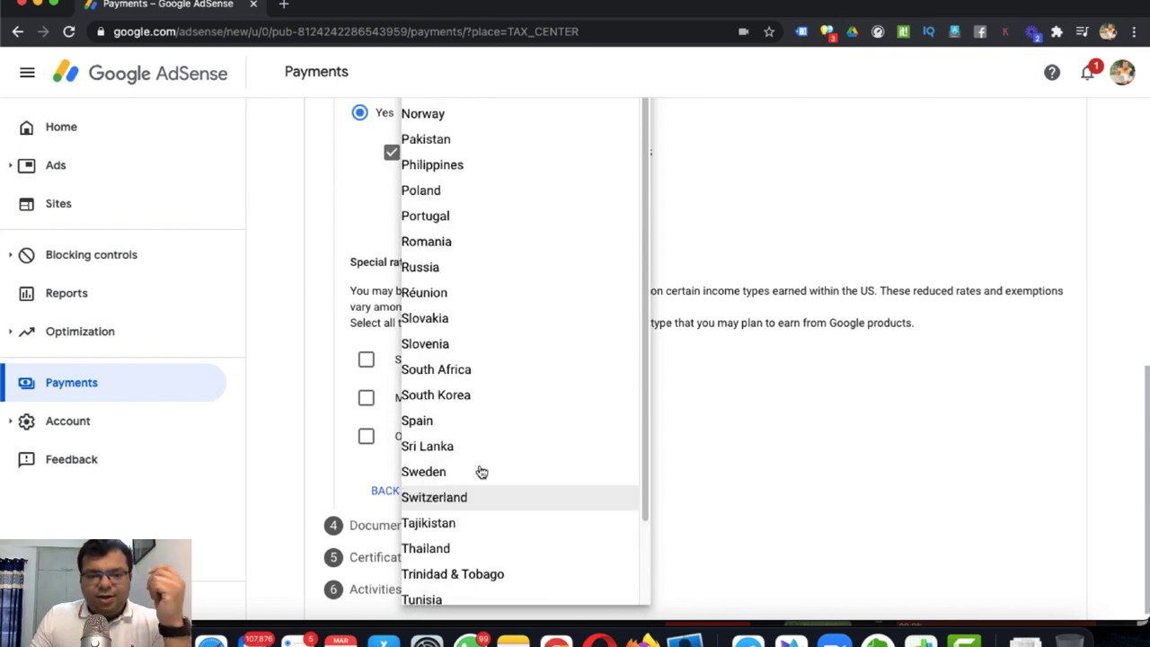
scroll(444, 333, "up", 6)
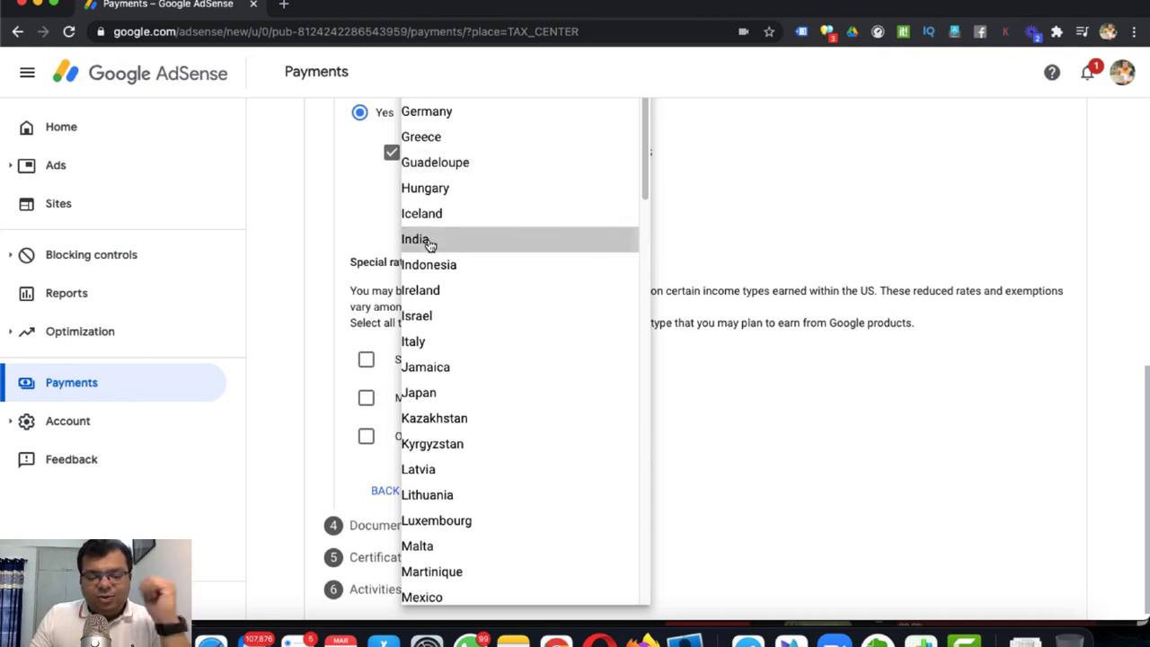
Keep India and claim 0% for Services under Article 7 paragraph 1, ticking the reason
left_click(773, 436)
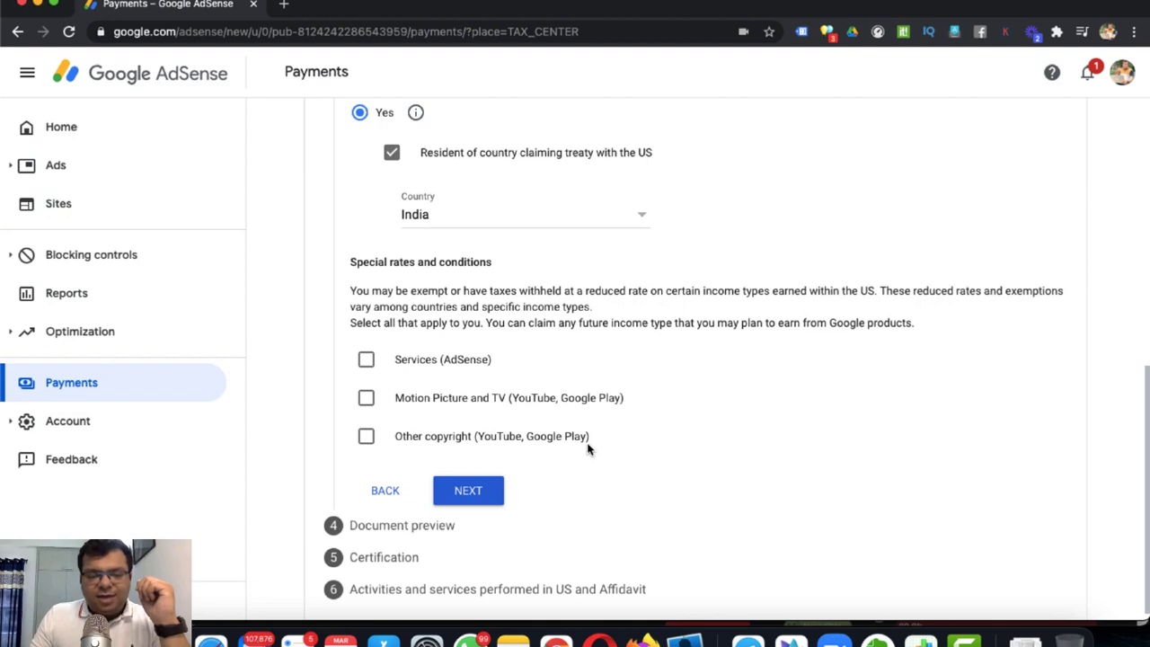
left_click(367, 361)
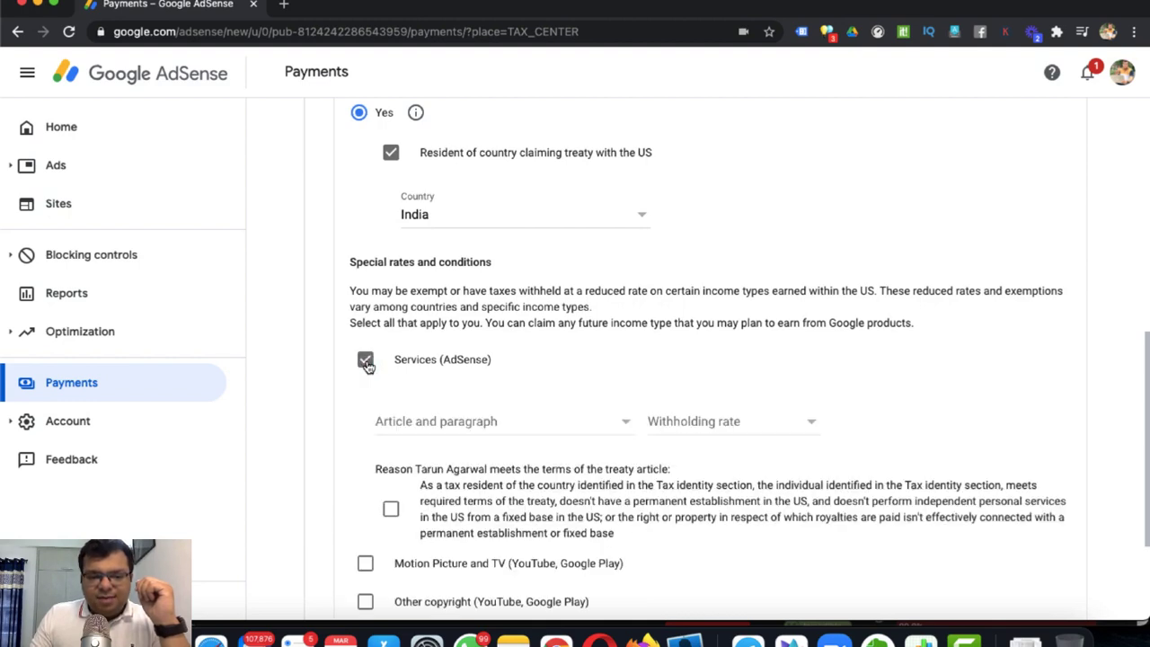
left_click(463, 429)
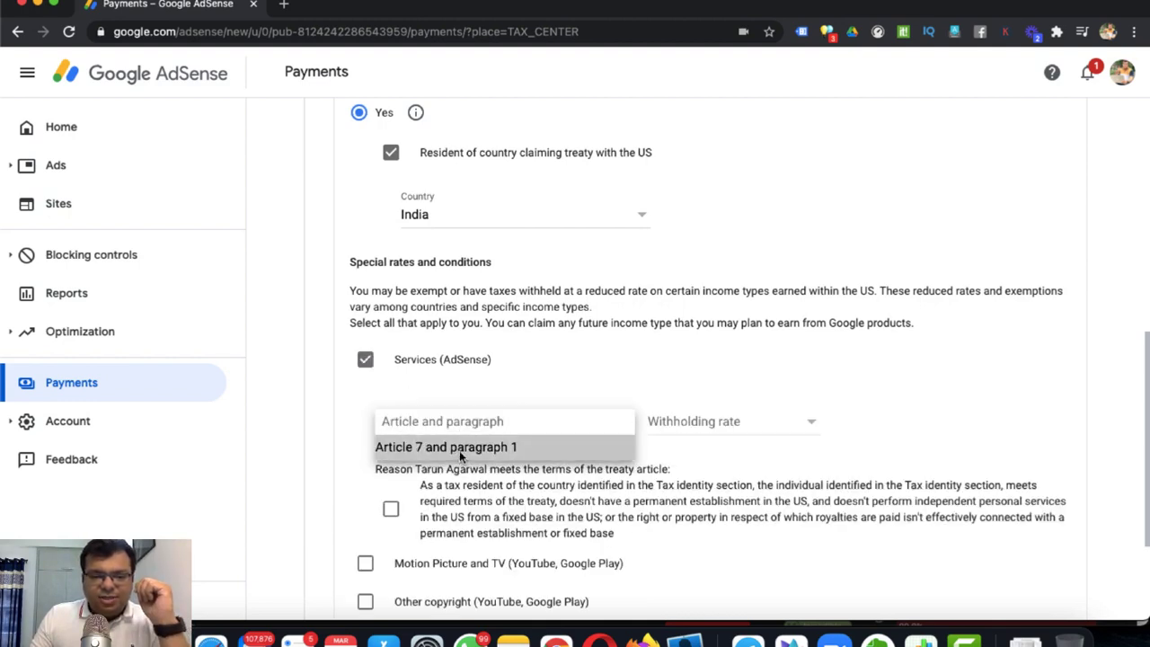
left_click(459, 449)
left_click(700, 422)
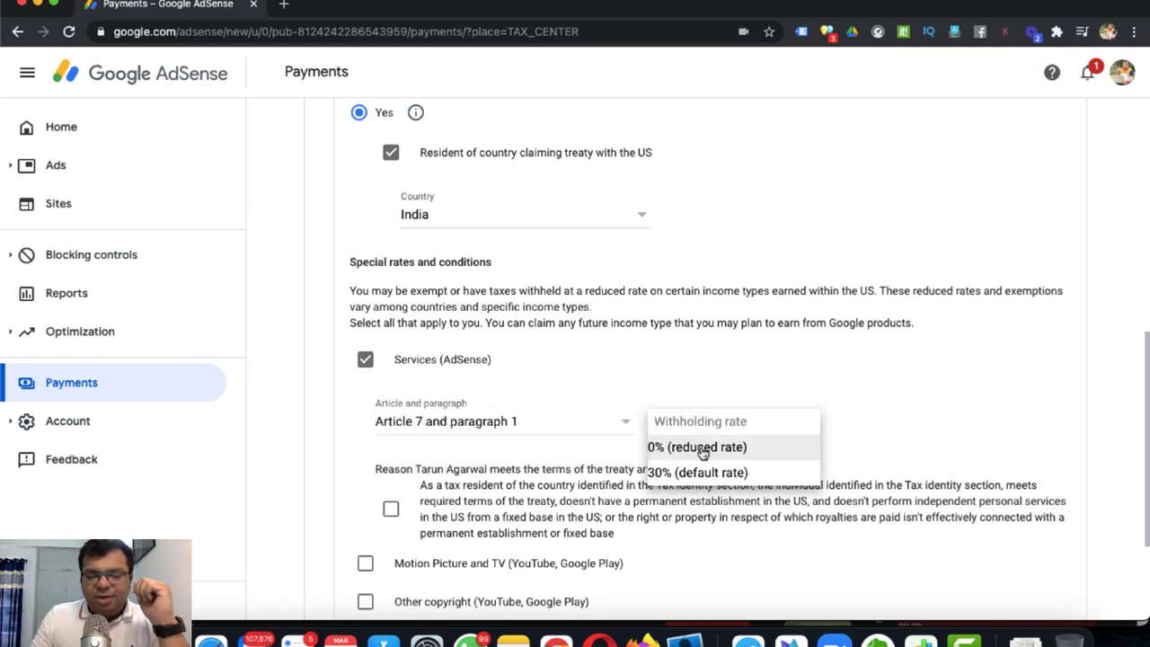
left_click(703, 452)
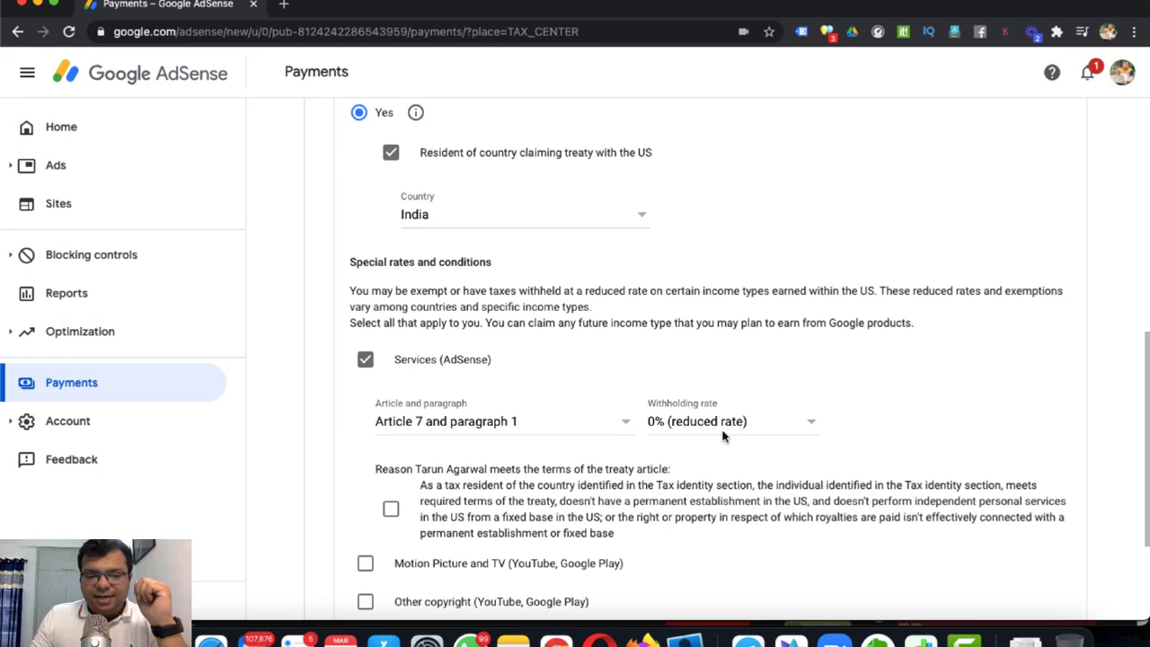
left_click(391, 508)
scroll(693, 522, "down", 3)
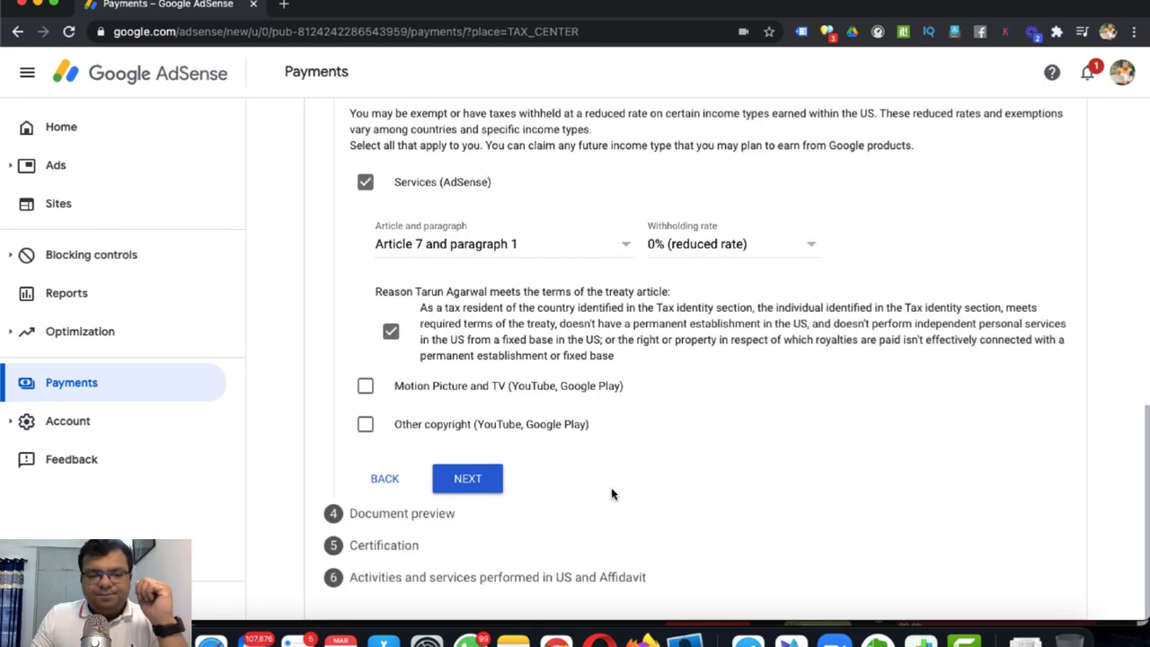
Claim a 15% treaty rate for Motion Picture and TV income, ticking its reason
left_click(366, 386)
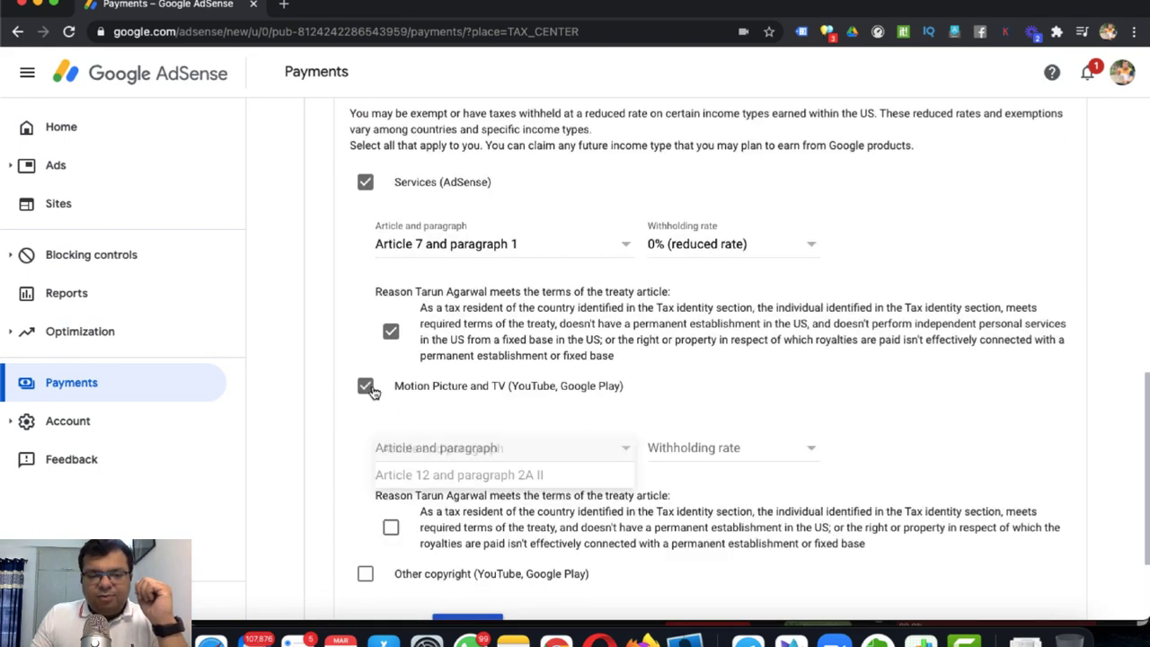
left_click(699, 450)
left_click(692, 475)
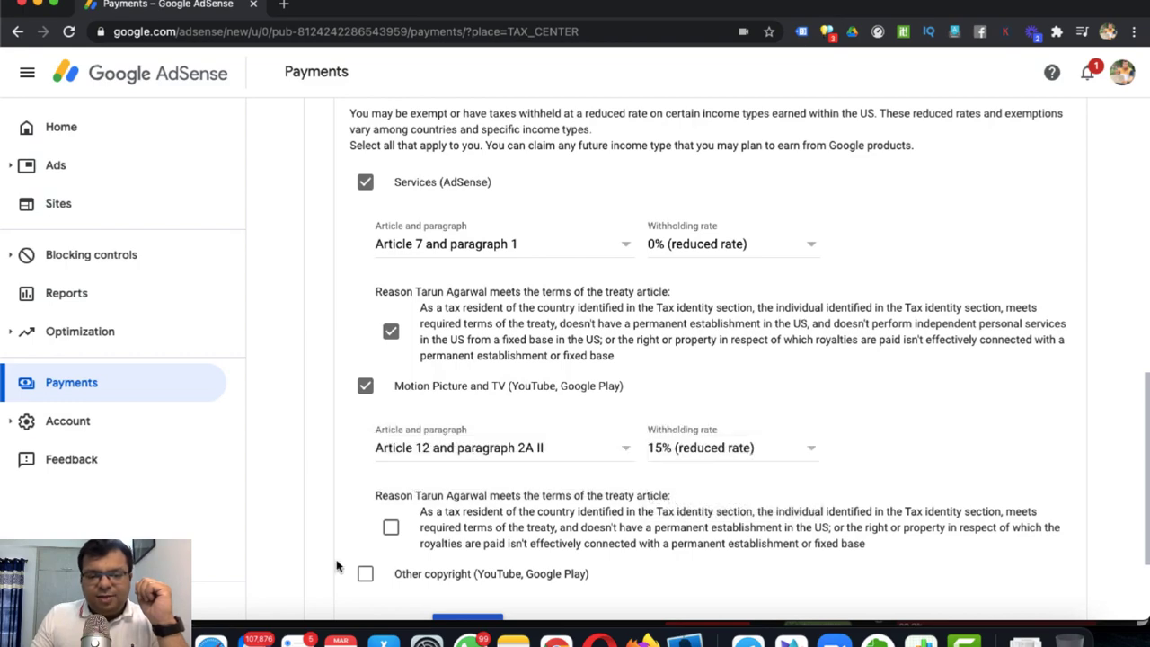
left_click(390, 528)
scroll(516, 513, "down", 2)
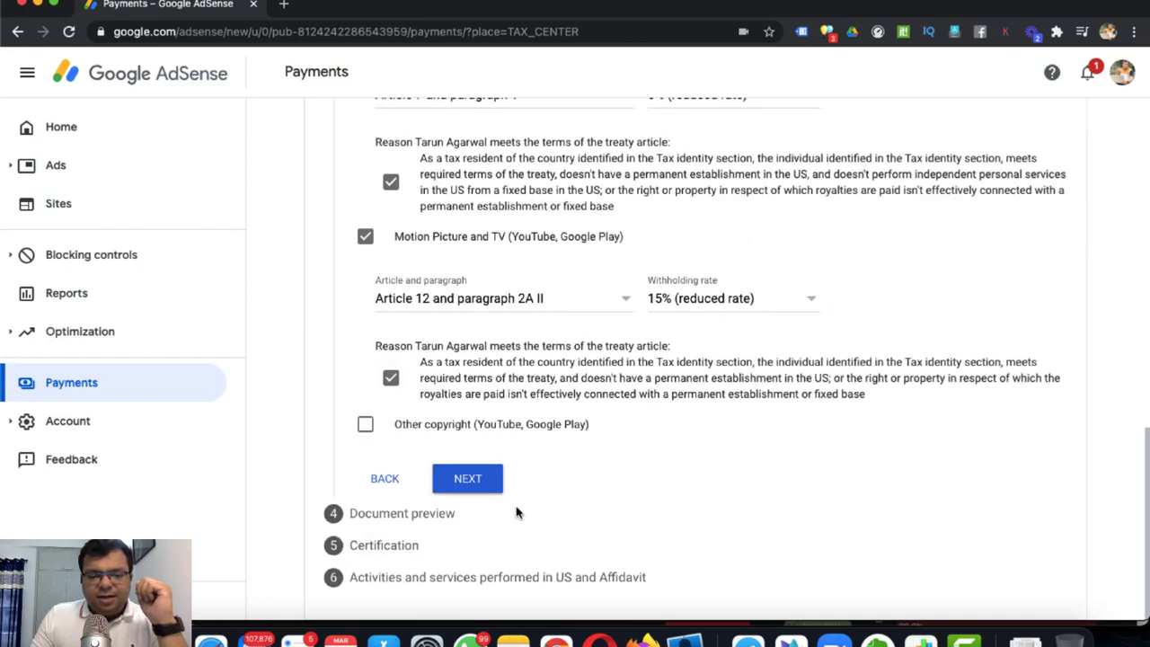
Claim 15% for Other copyright under Article 12 paragraph 2A II, then proceed to preview
left_click(365, 426)
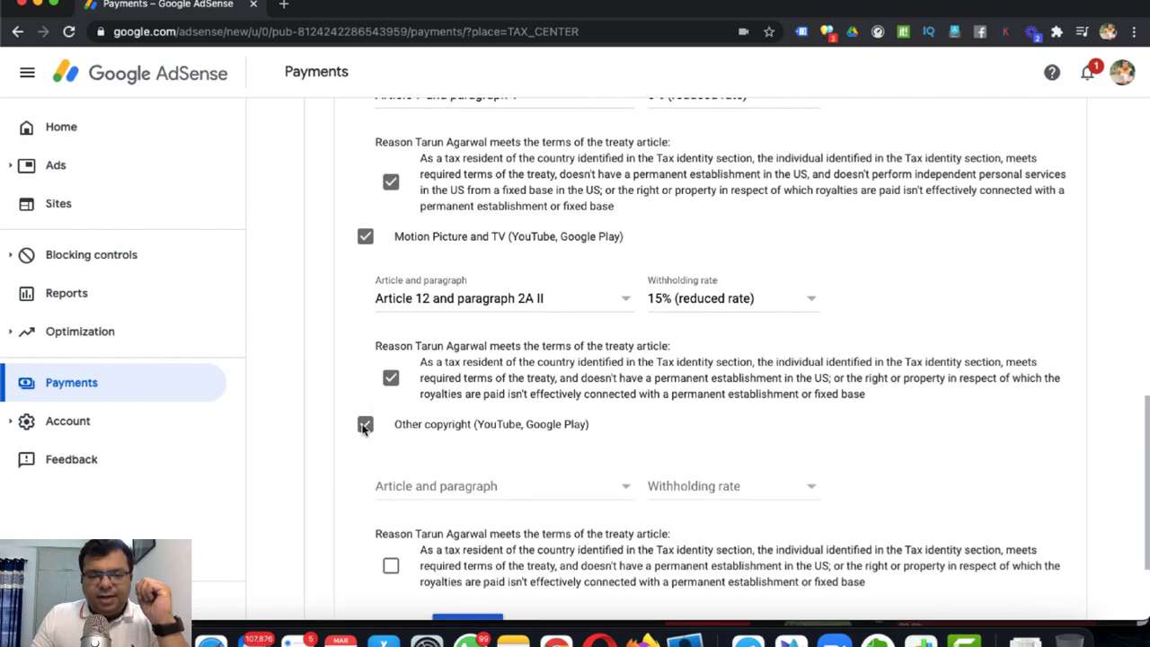
scroll(362, 431, "down", 1)
left_click(367, 434)
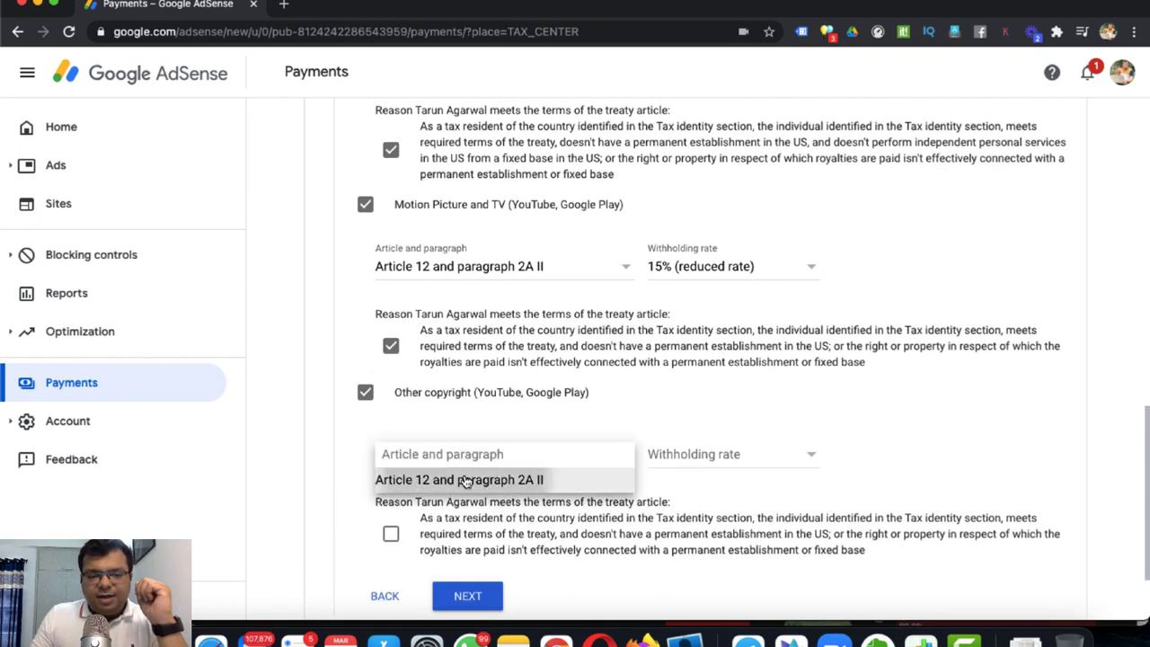
left_click(467, 477)
left_click(692, 458)
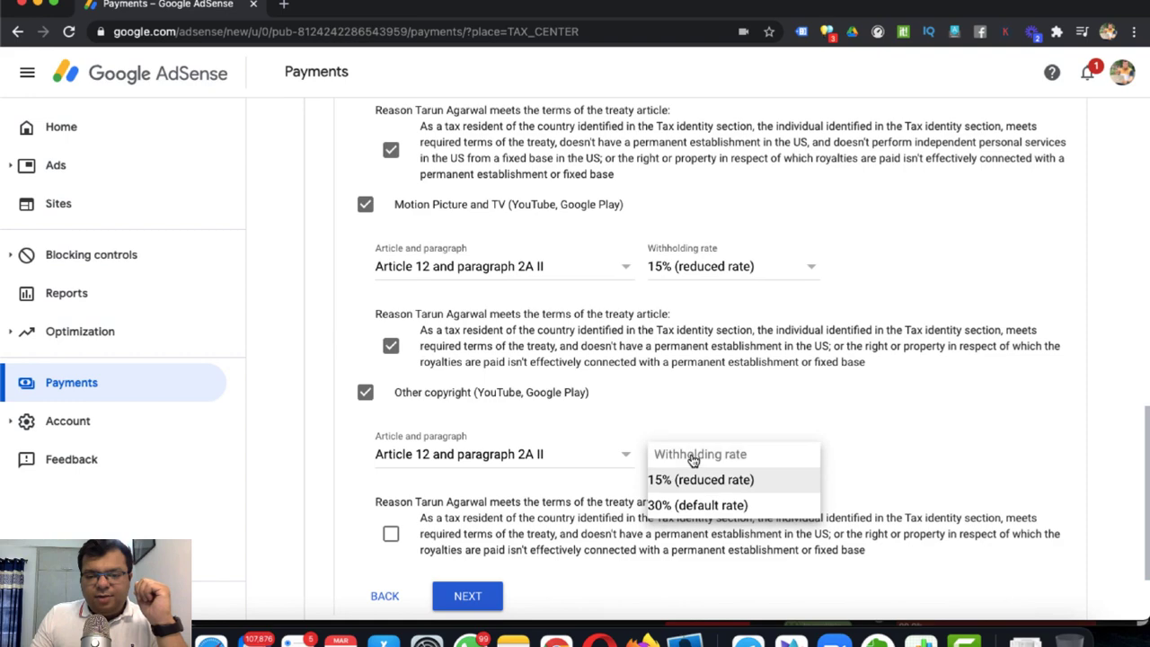
left_click(708, 482)
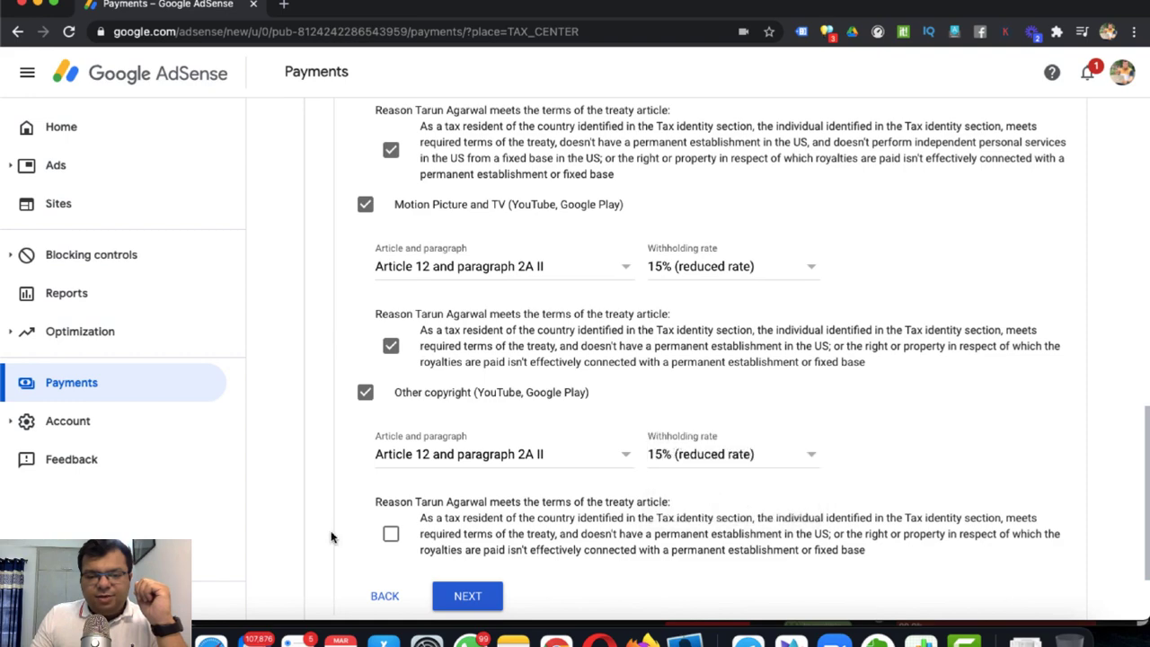
left_click(391, 533)
scroll(629, 549, "down", 3)
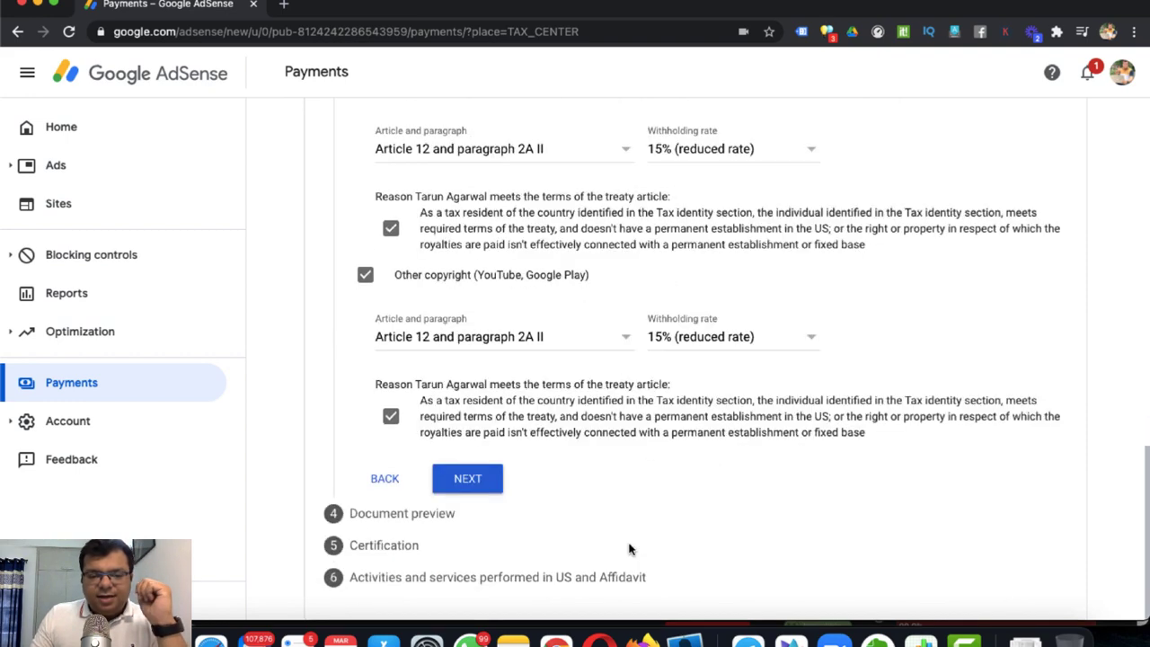
left_click(479, 481)
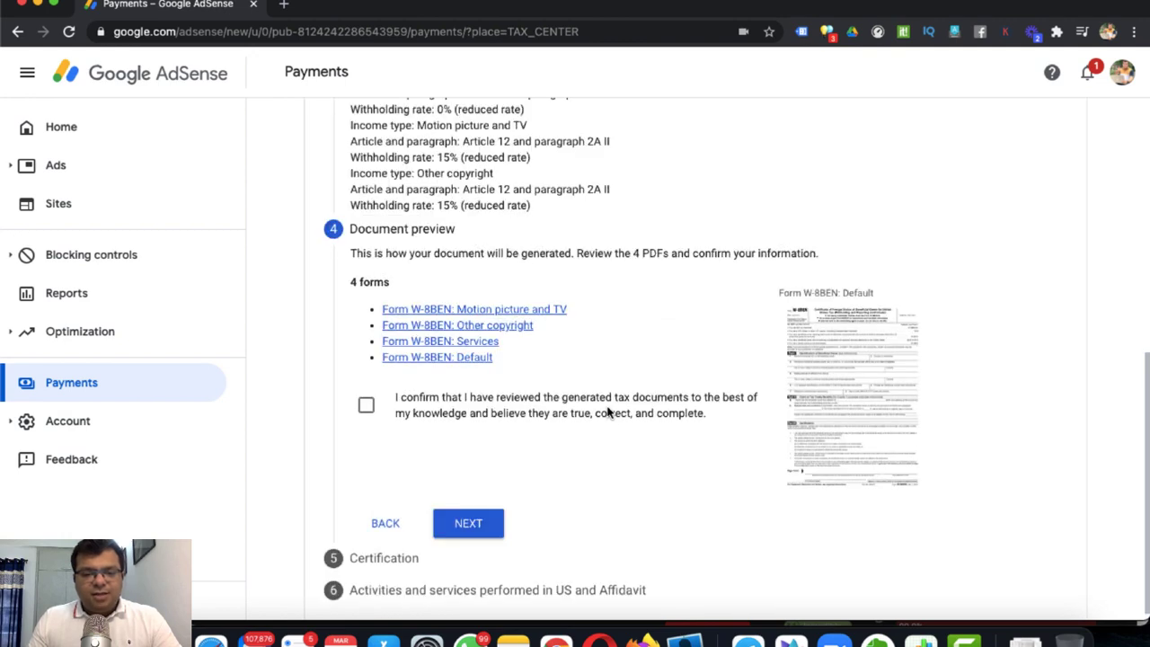
Confirm the four W-8BEN forms, then sign with your full legal name as the listed person
left_click(366, 407)
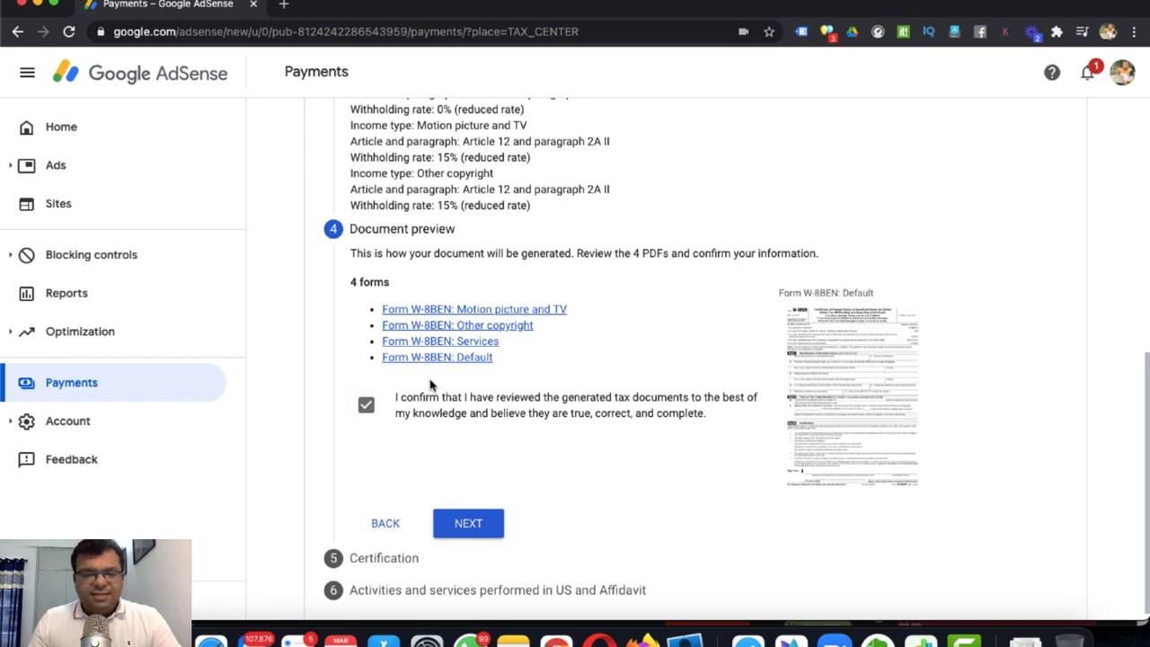
left_click(501, 522)
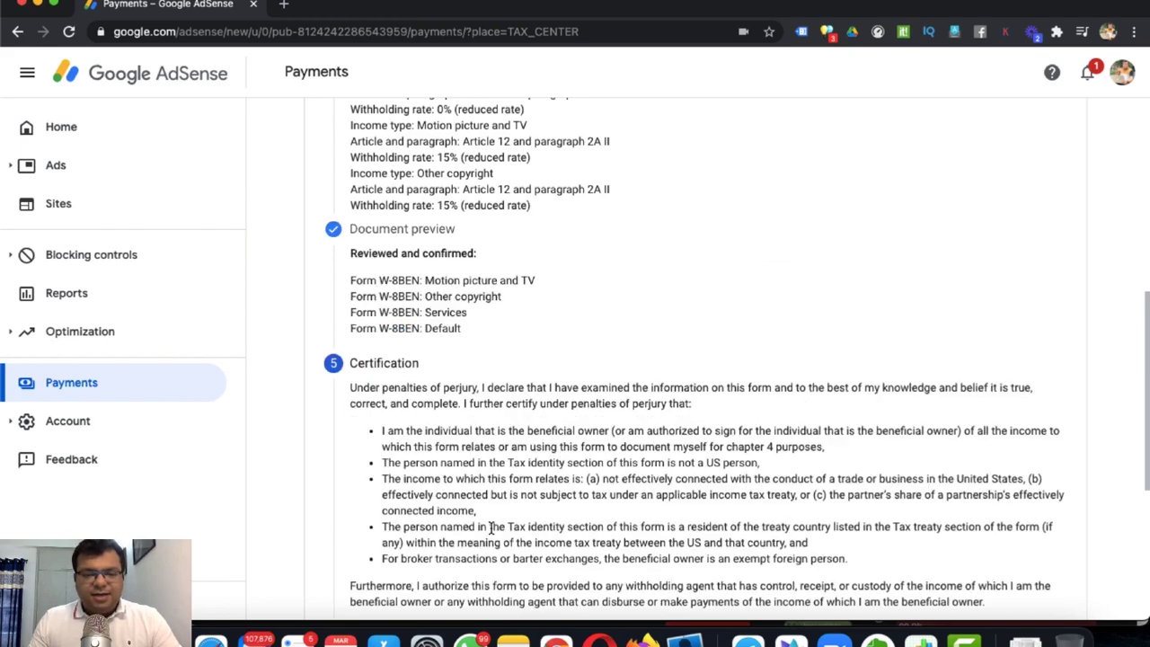
scroll(497, 512, "down", 4)
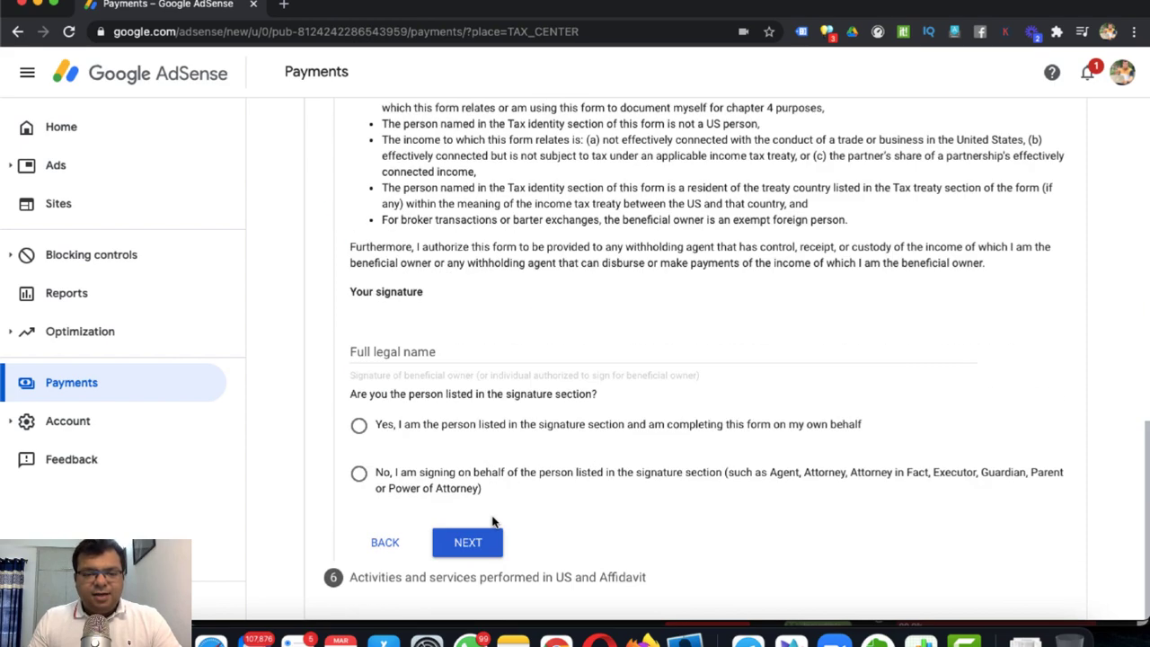
left_click(436, 353)
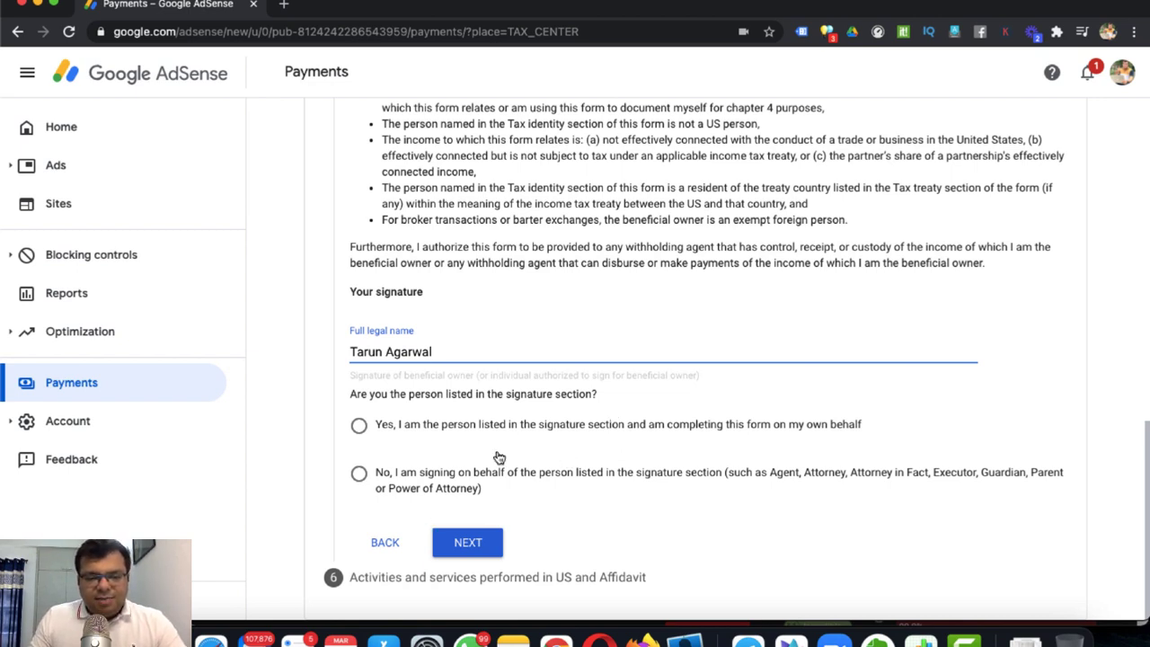
left_click(358, 425)
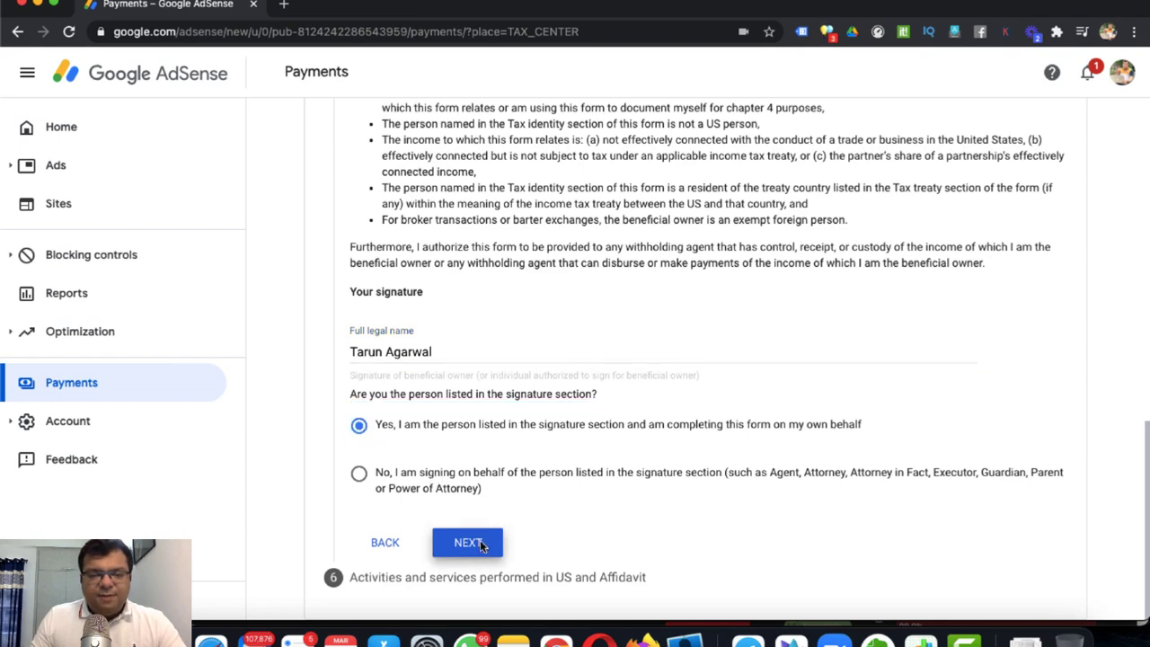
left_click(467, 542)
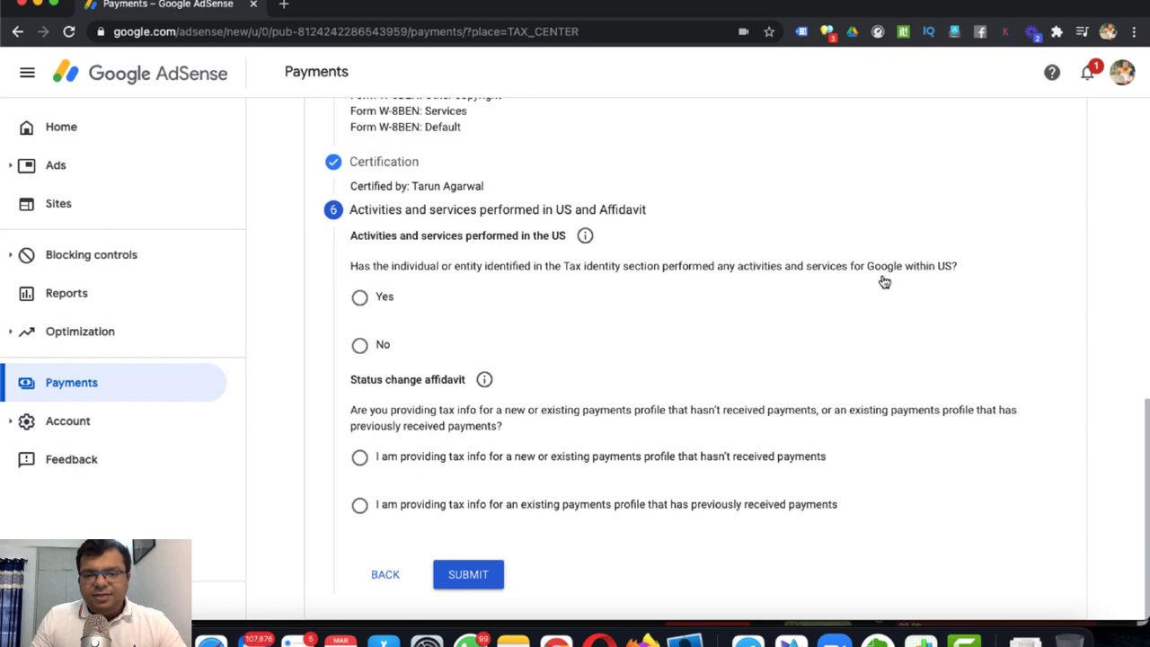
Answer No to U.S. activities, certify outside-US services, and declare an unchanged, previously paid profile
left_click(368, 364)
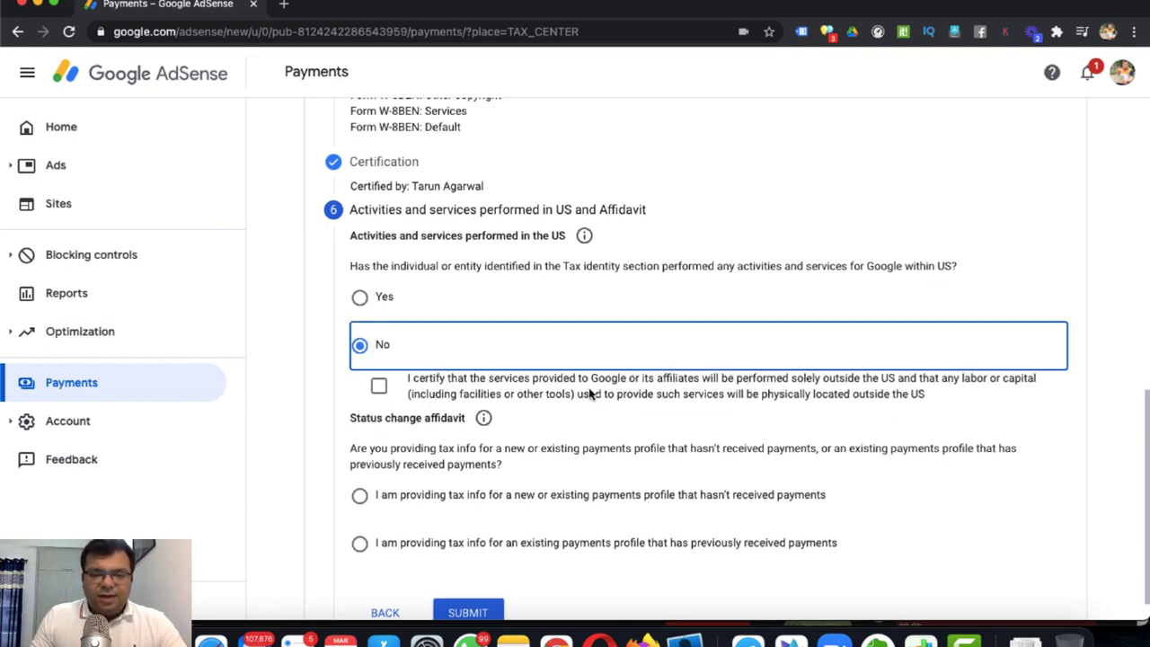
left_click(378, 387)
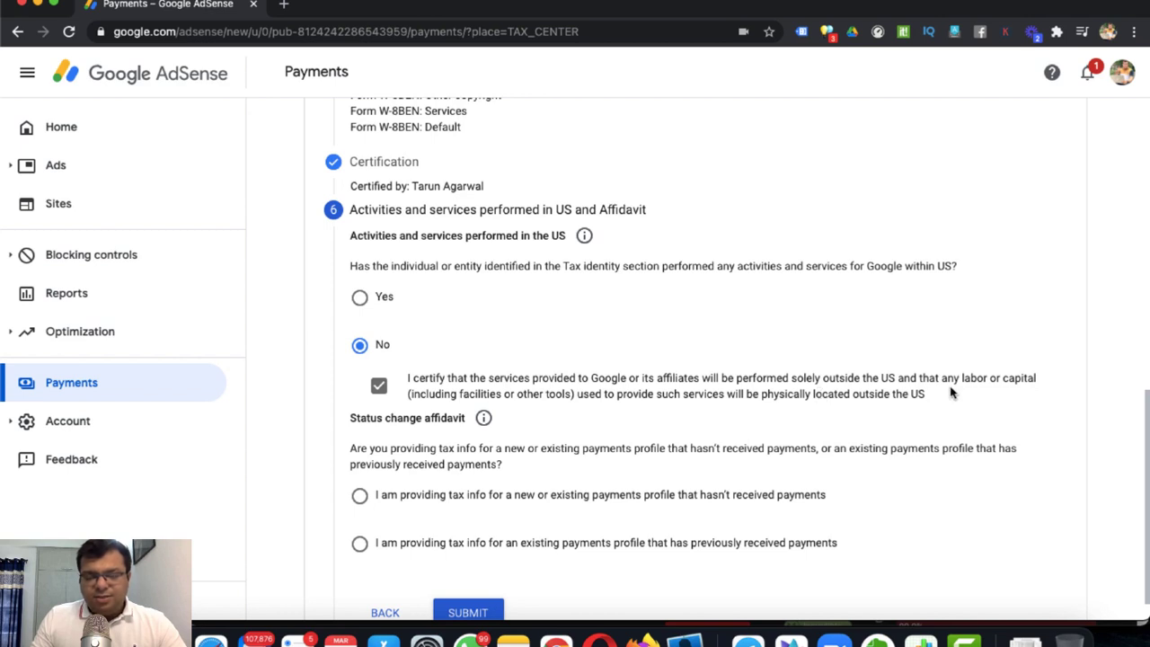
scroll(458, 420, "down", 1)
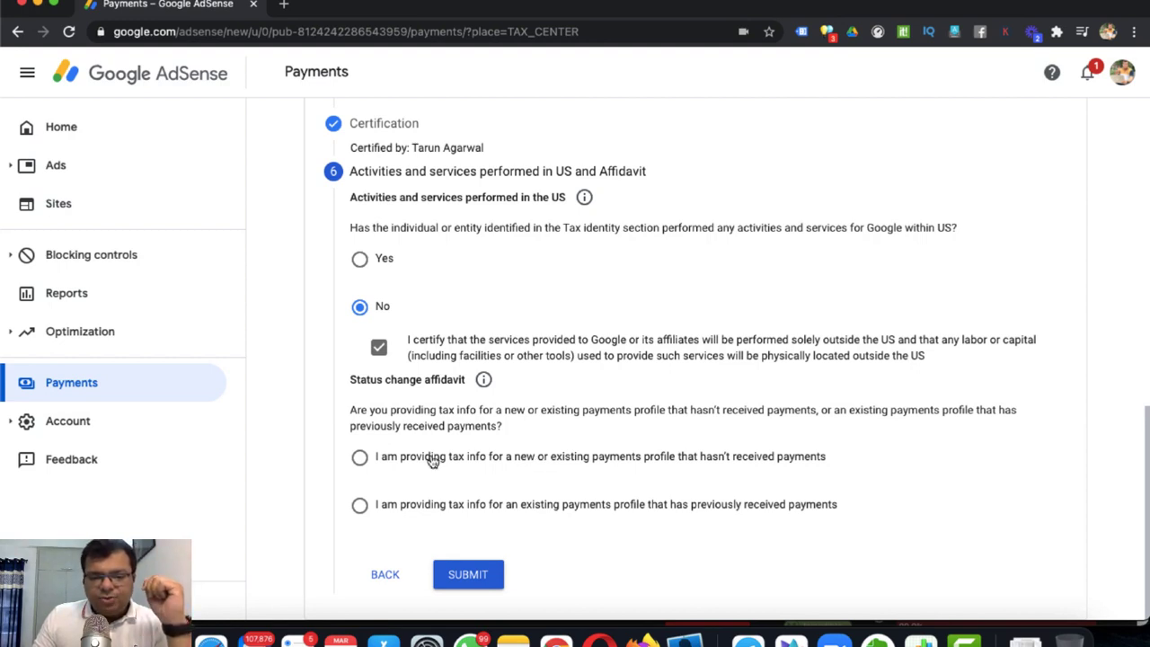
left_click(359, 505)
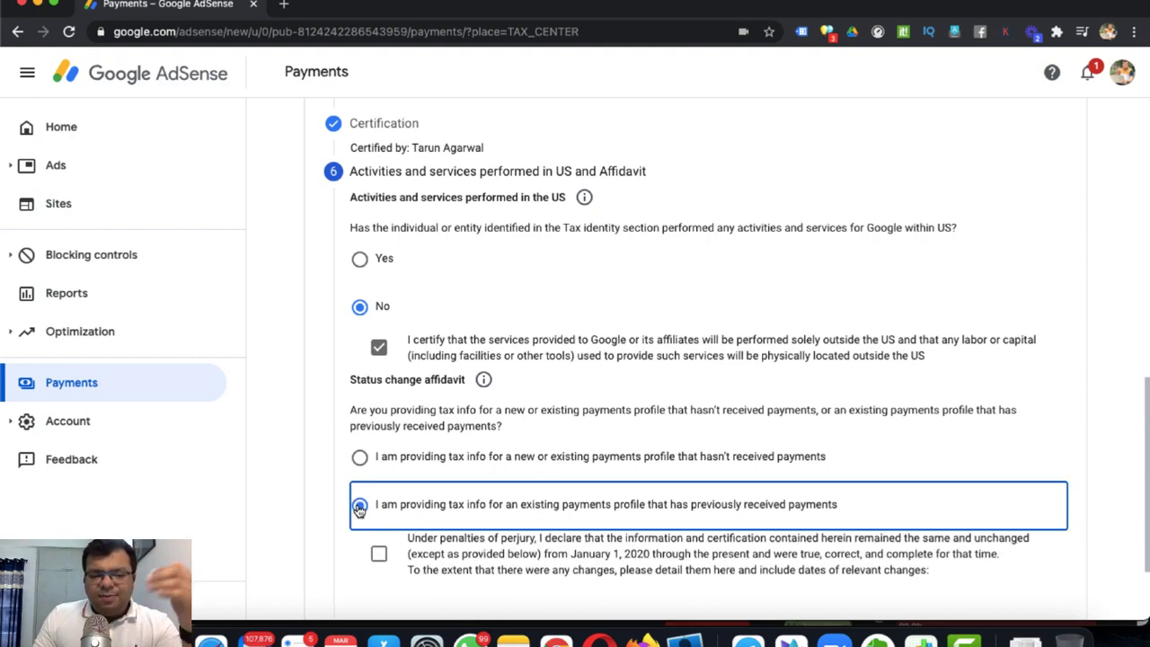
scroll(584, 506, "down", 1)
left_click(557, 507)
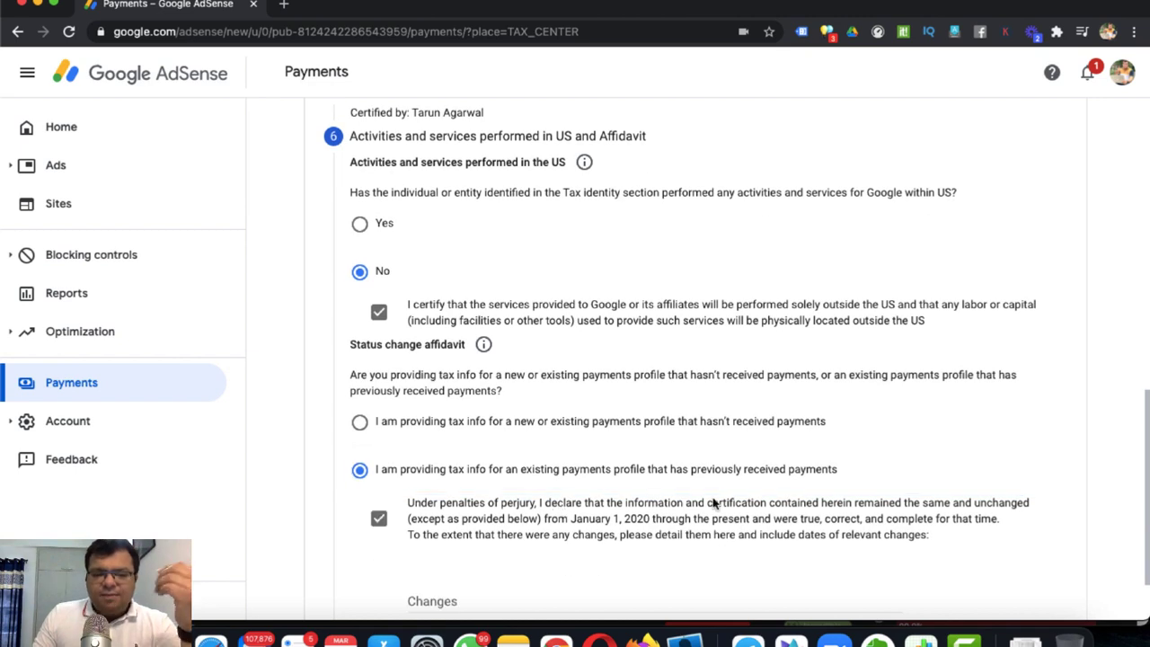
scroll(845, 485, "down", 1)
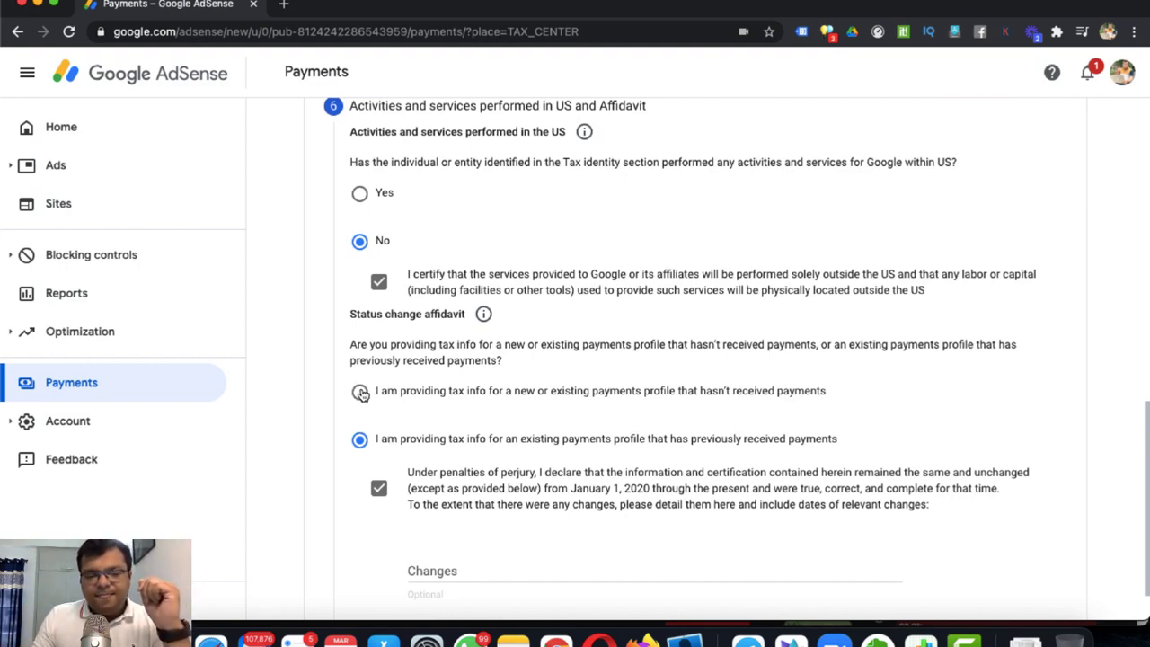
Review the Approved Form W-8BEN on Manage tax info, showing 15%, 15% and 0% withholding rates
scroll(519, 481, "down", 2)
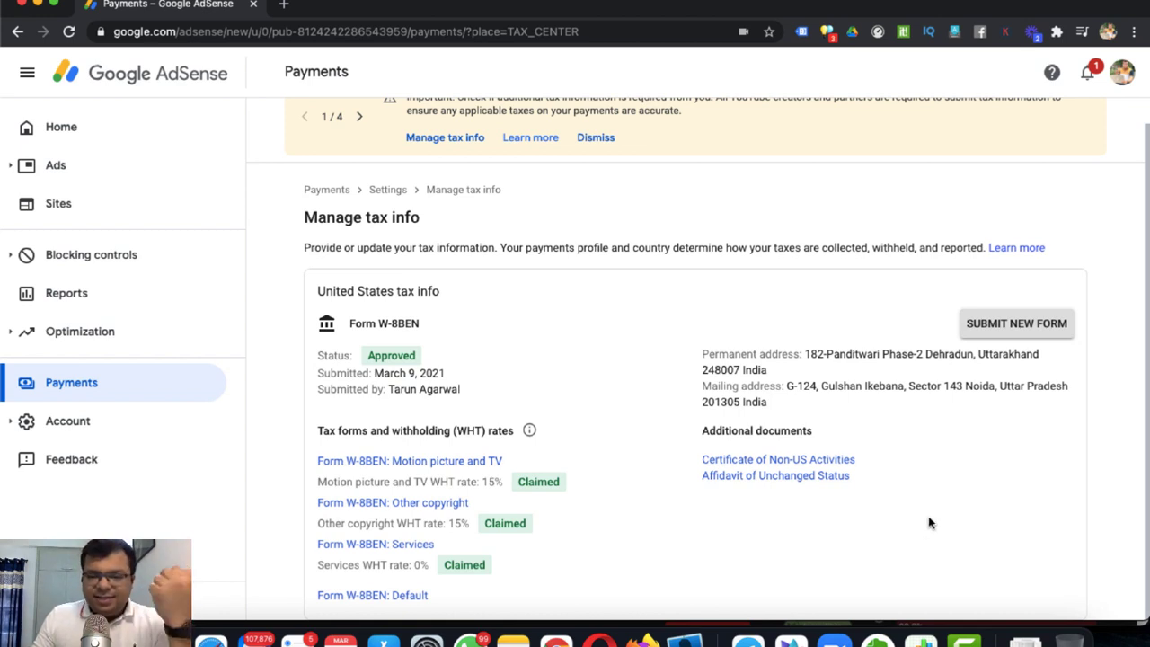
scroll(930, 523, "up", 1)
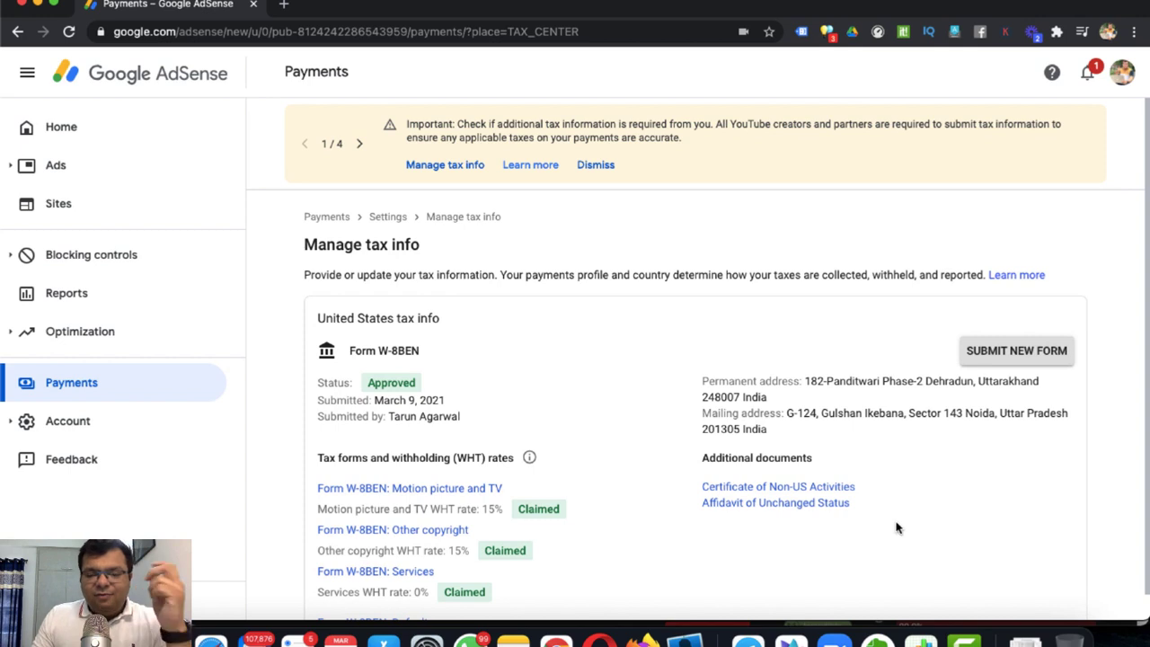